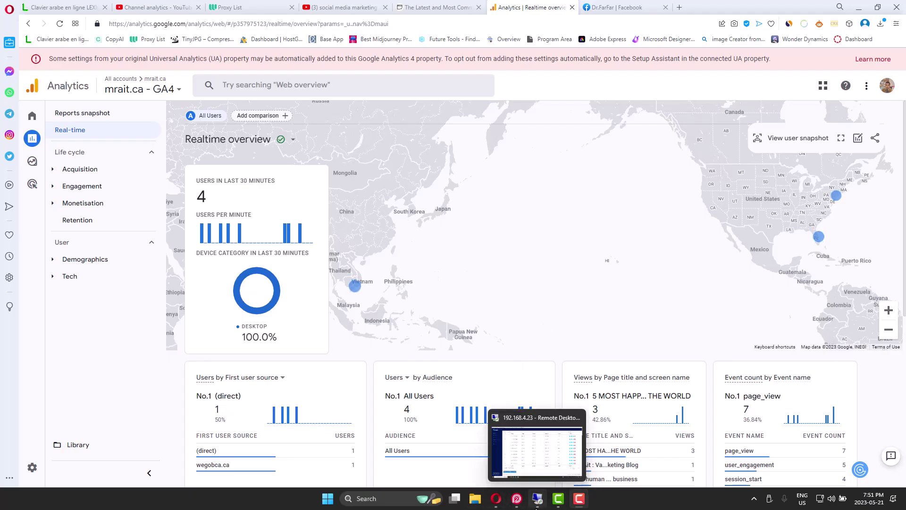
Leave the GA4 realtime overview (4 users) for the remote desktop's Logii list of 12 profiles
left_click(538, 499)
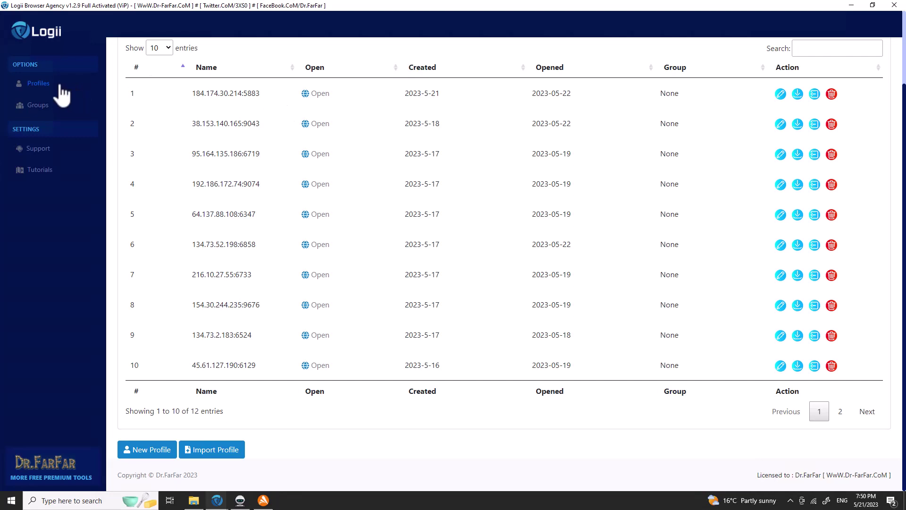
Start a new profile and step through its name, description, group, proxy string and user-agent fields
left_click_drag(166, 99, 418, 365)
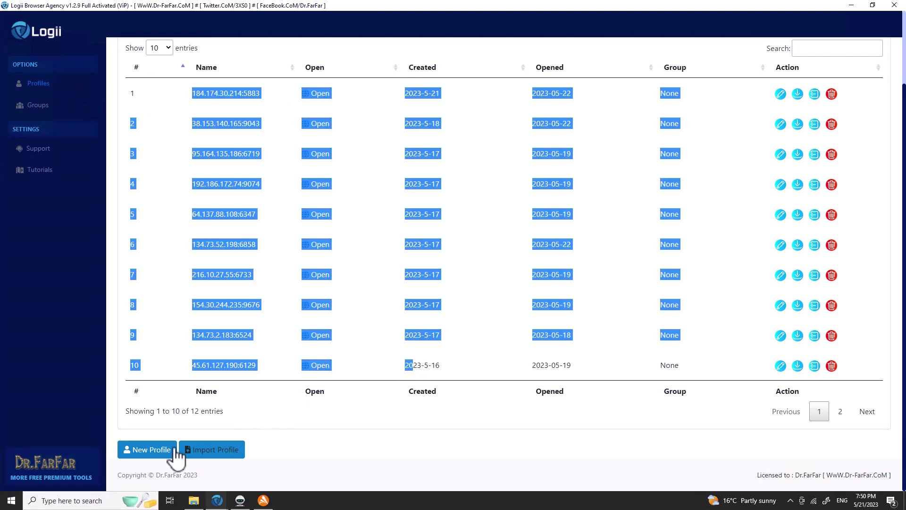
left_click(159, 451)
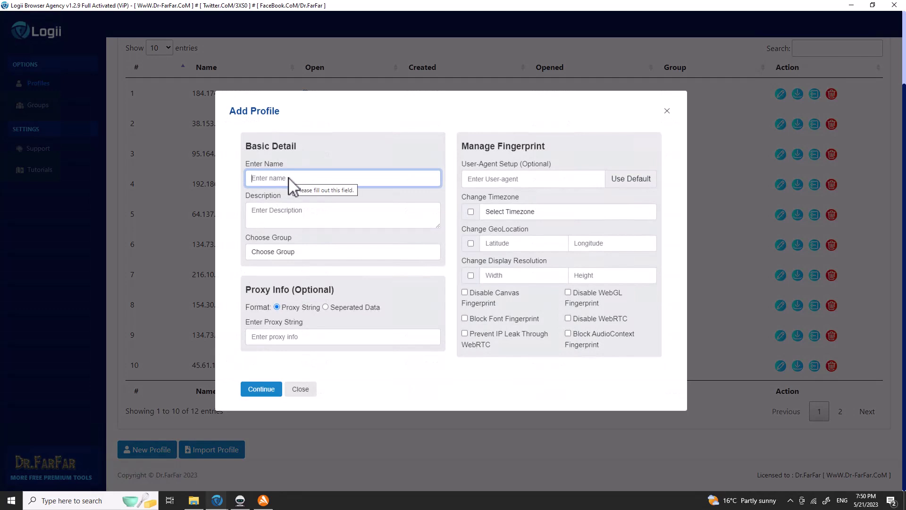
left_click(287, 223)
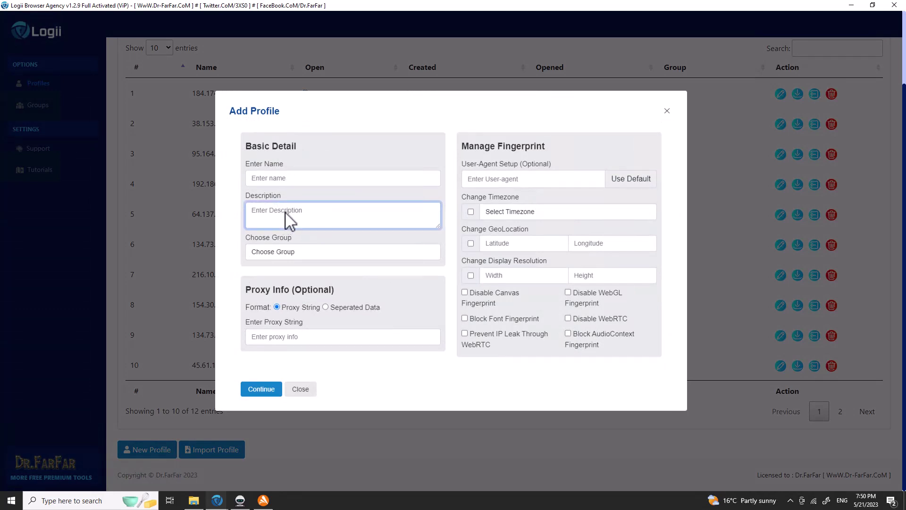
left_click(283, 184)
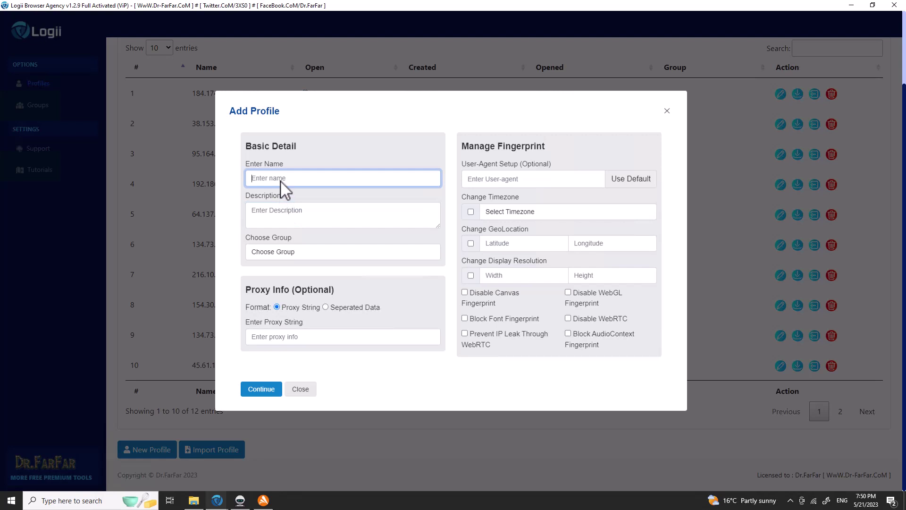
left_click(293, 220)
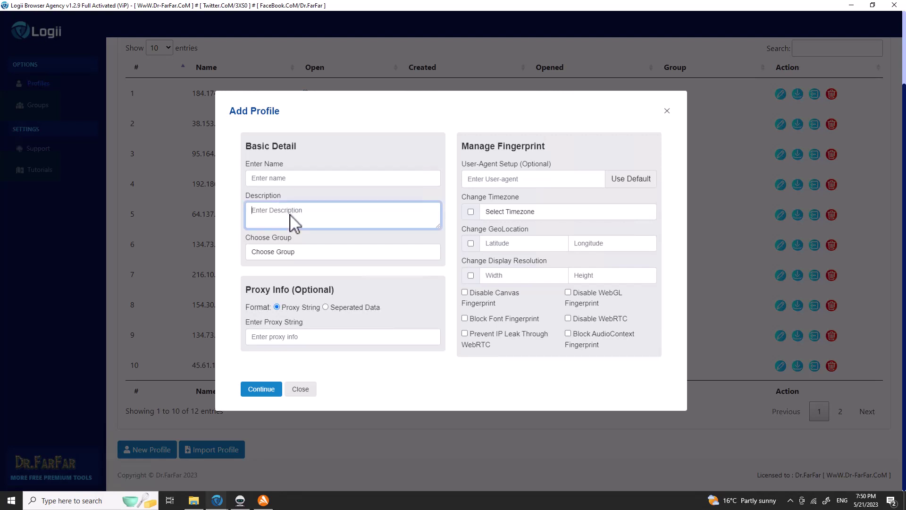
left_click(278, 253)
left_click(278, 253)
left_click(290, 338)
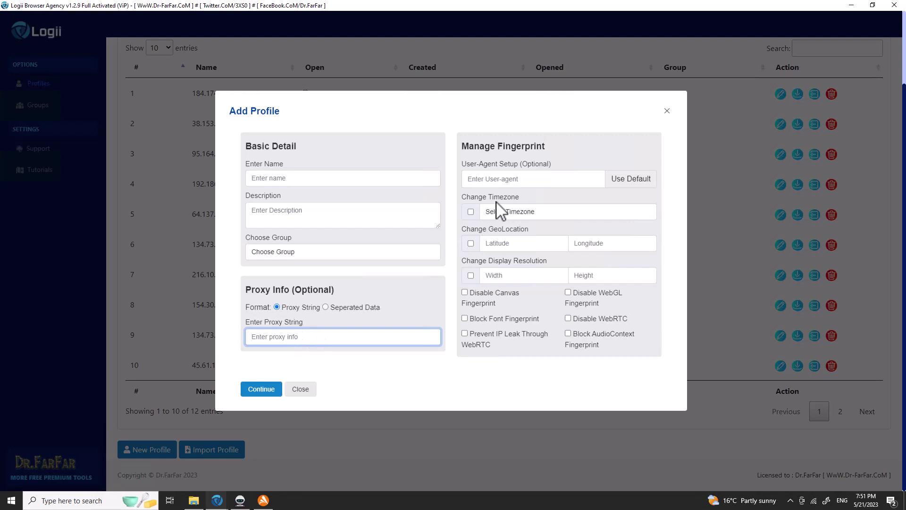
left_click(515, 179)
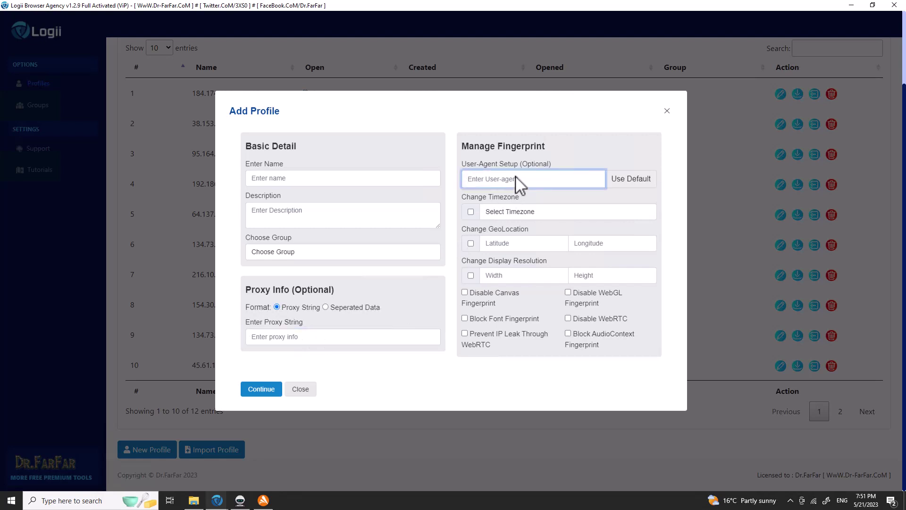
In the host Opera, bring up the 'Latest and Most Common User Agents' page
left_click(576, 5)
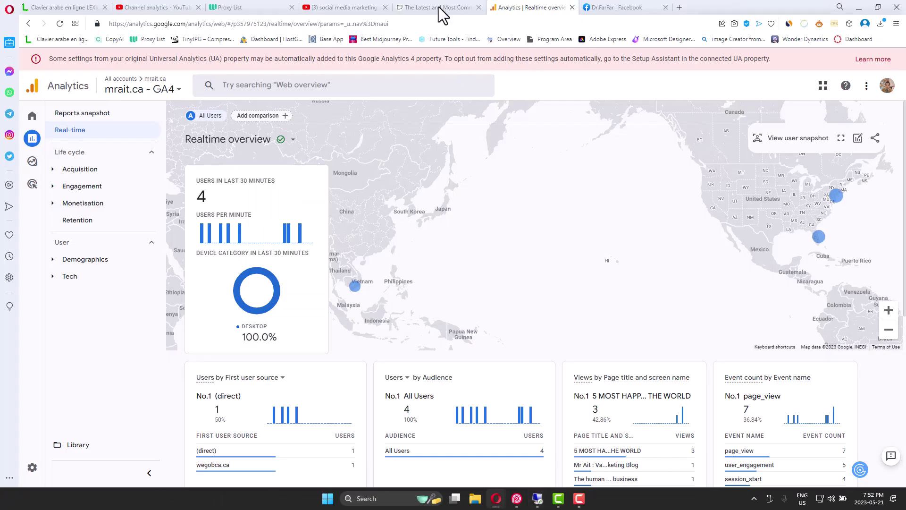
left_click(441, 7)
left_click_drag(288, 140, 491, 307)
left_click(490, 302)
scroll(489, 302, "up", 5)
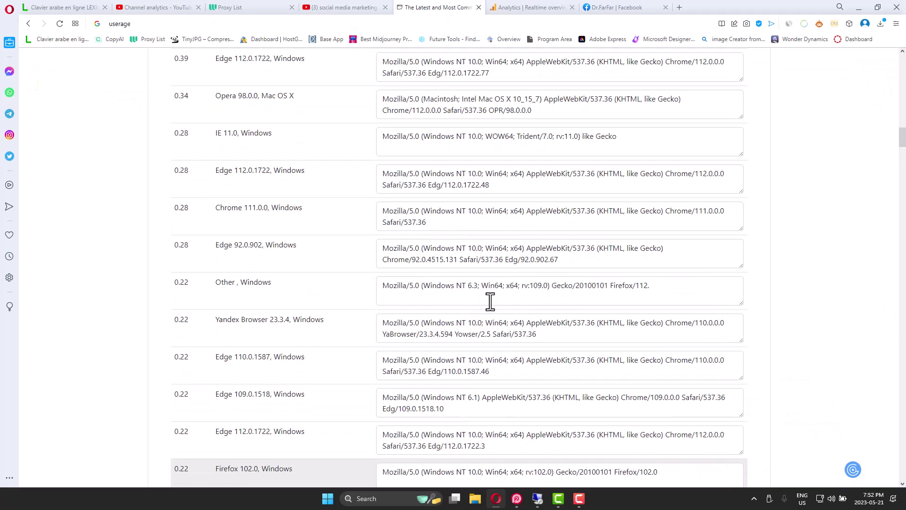
scroll(490, 301, "up", 10)
scroll(490, 296, "down", 12)
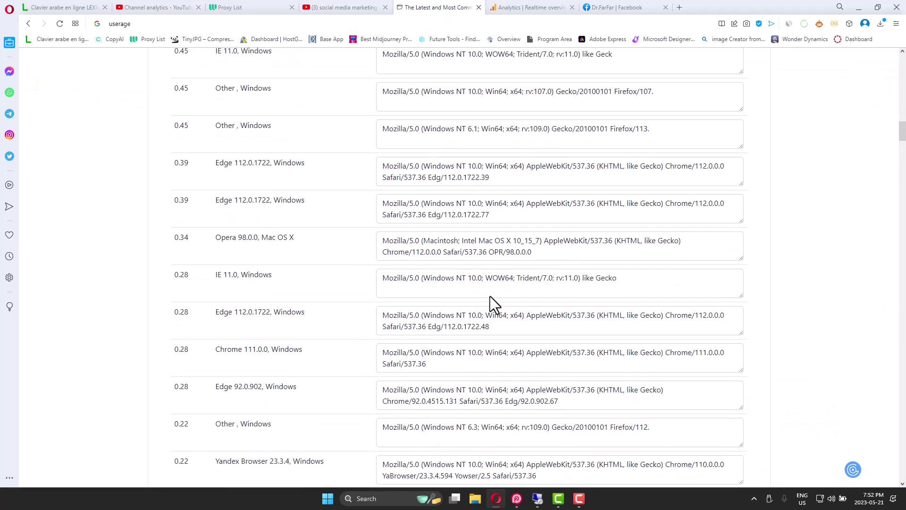
Select the Windows Edge 110.0.1587 and Edge 112.0.1722 user-agent strings
left_click(502, 233)
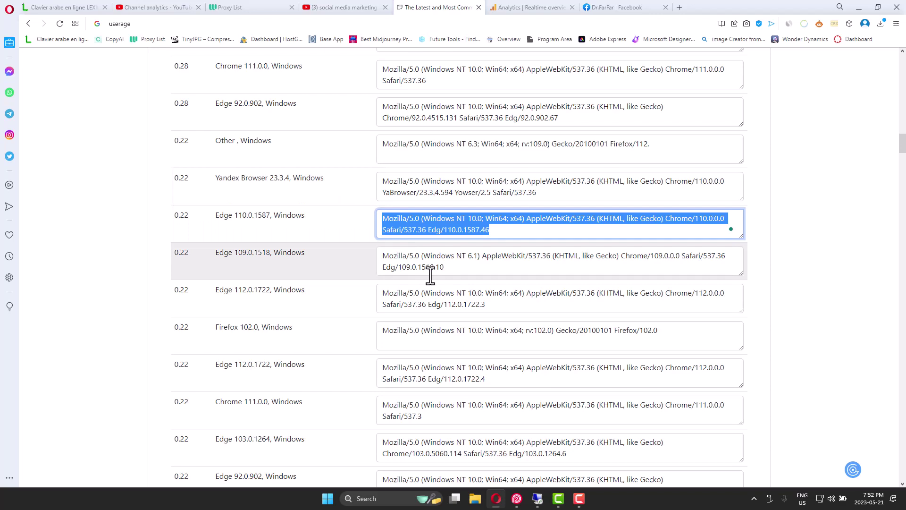
scroll(431, 274, "down", 5)
scroll(430, 275, "down", 15)
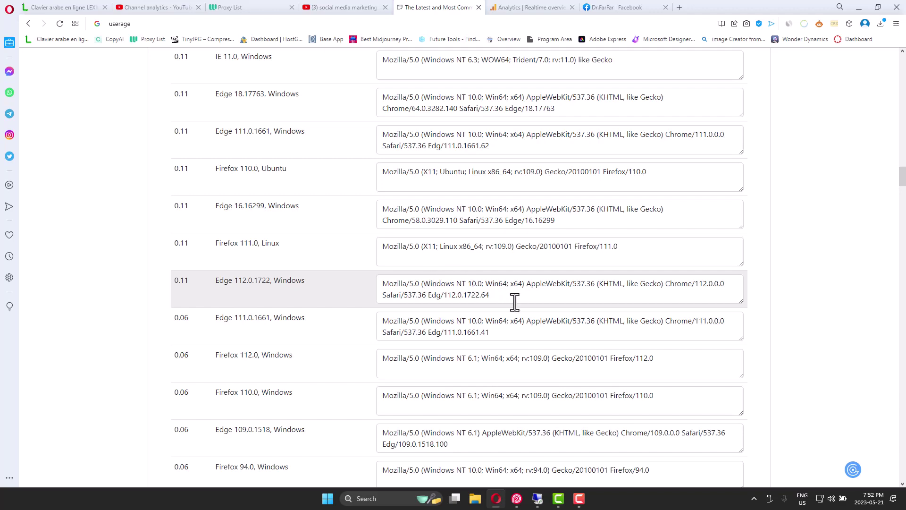
left_click(450, 287)
scroll(380, 273, "down", 5)
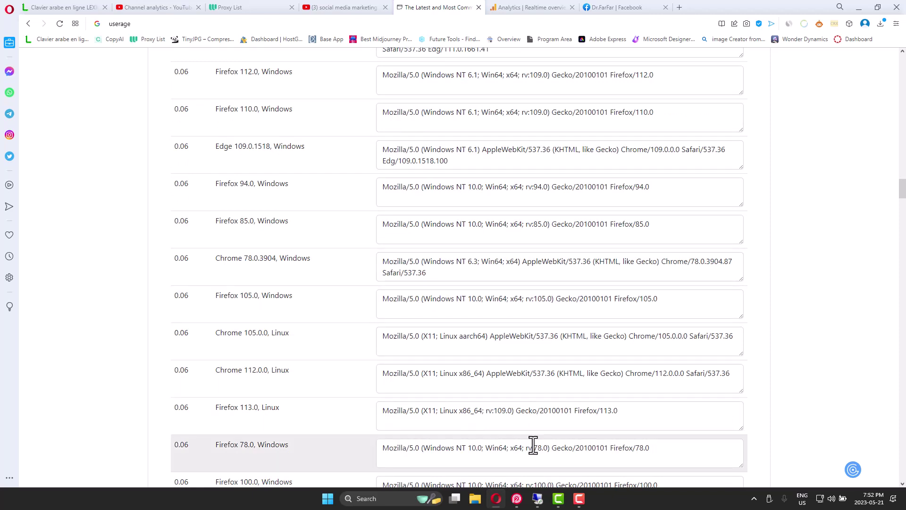
Enable canvas, WebRTC, font, AudioContext and WebGL protections, then edit profile 184.174.30.214:5883 instead
left_click(537, 498)
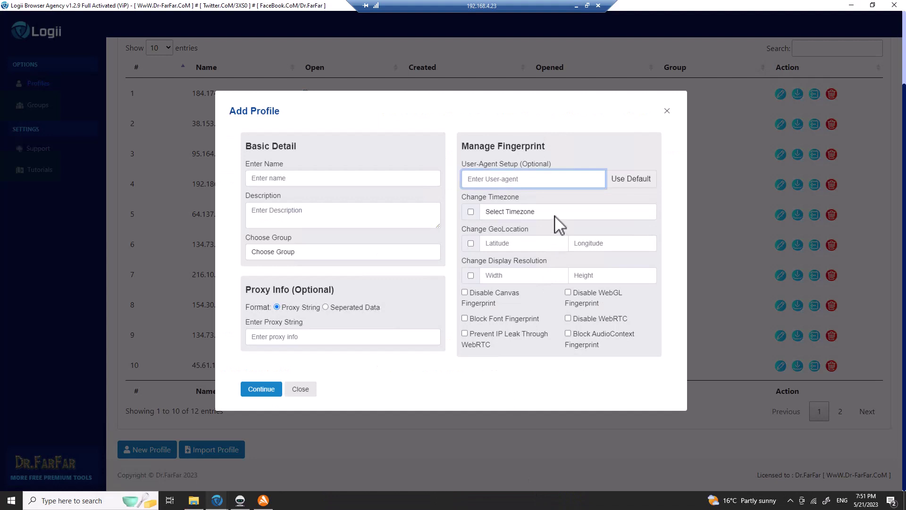
left_click(464, 292)
left_click(465, 333)
left_click(568, 318)
left_click(567, 333)
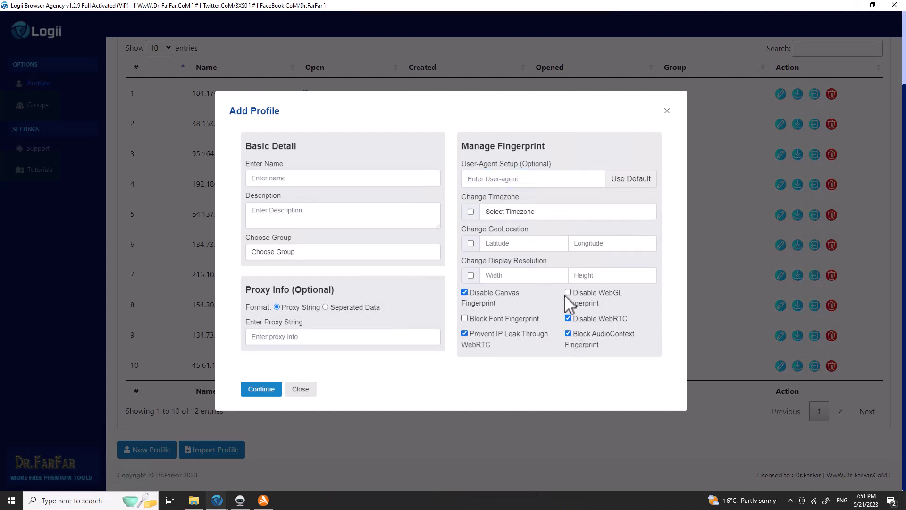
left_click(464, 318)
left_click(568, 292)
left_click(299, 389)
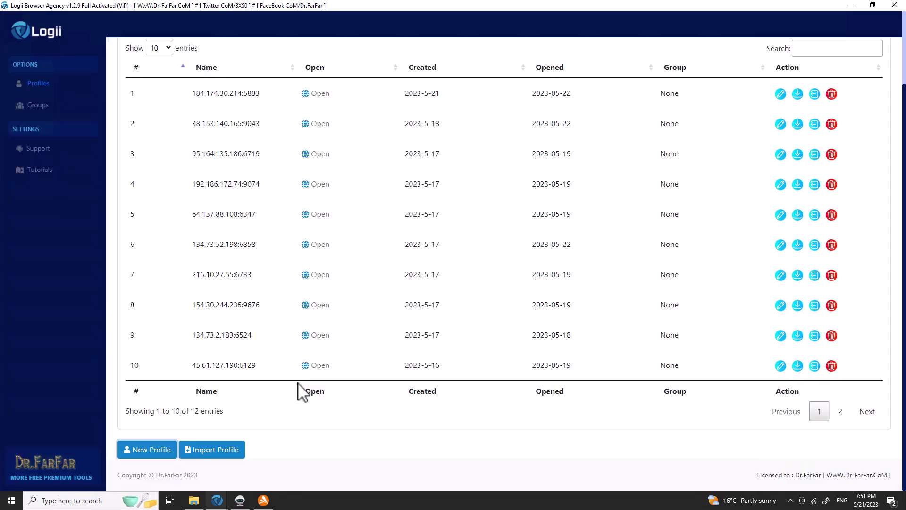
left_click(780, 94)
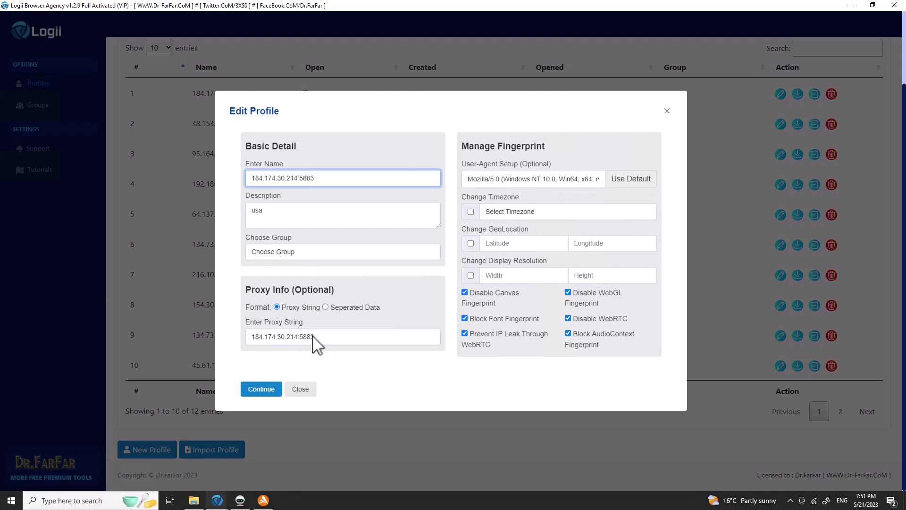
Close Edit Profile and try opening profile 184.174.30.214:5883, acknowledging the 'already open' alert
left_click(666, 110)
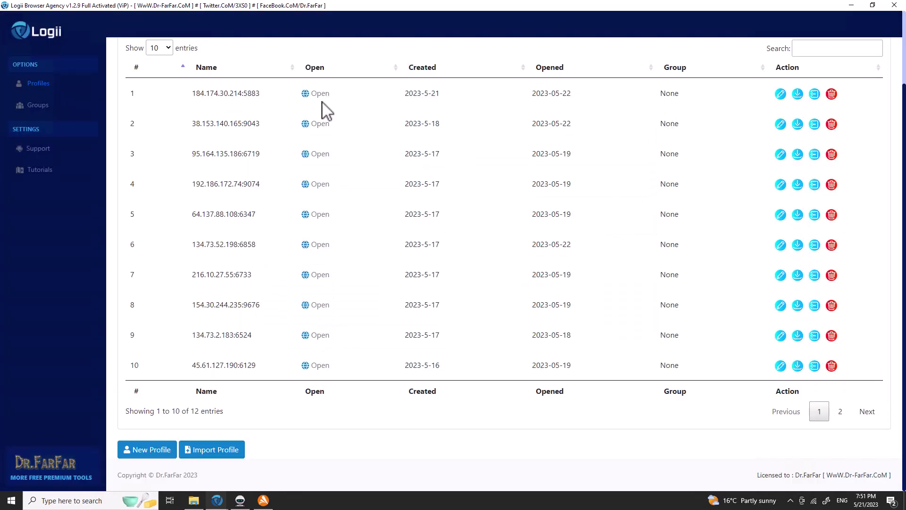
left_click(314, 101)
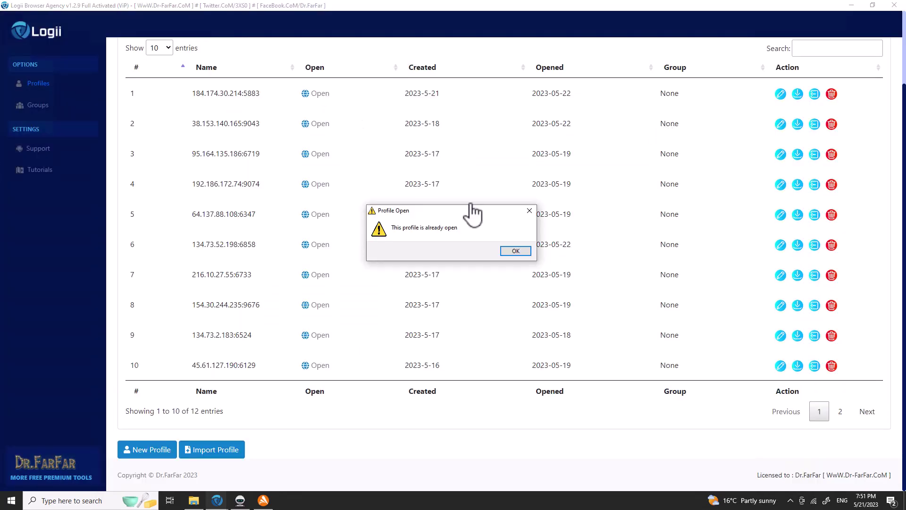
left_click(516, 254)
Bring the profile's Anti-Detect Browser window forward and move it up and left
left_click(217, 502)
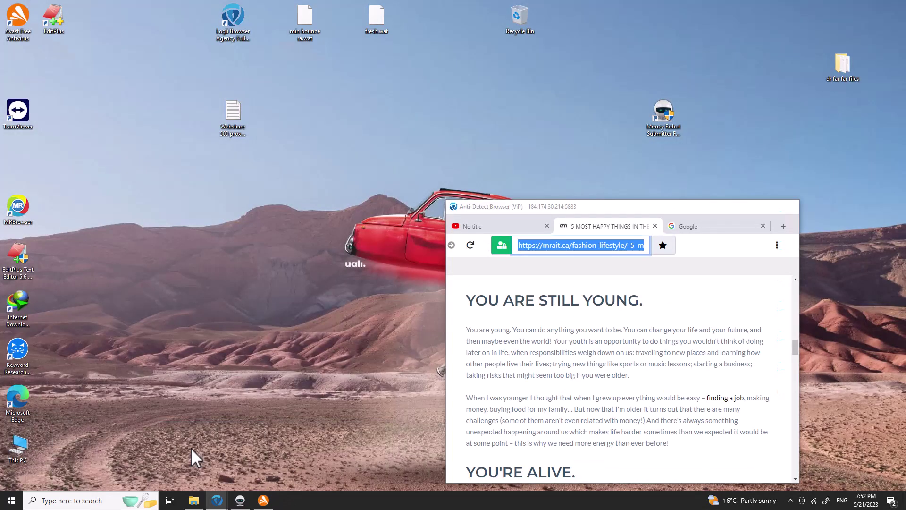
left_click(194, 448)
left_click_drag(502, 212, 396, 144)
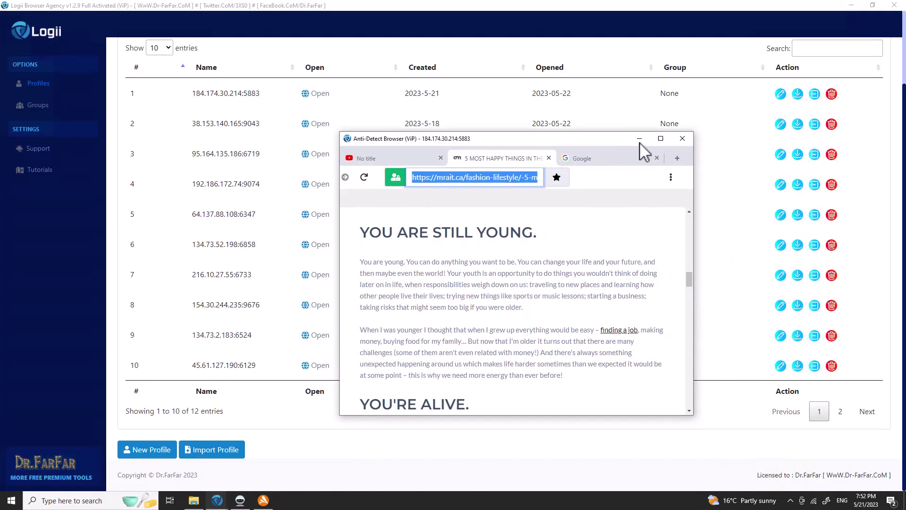
left_click_drag(572, 139, 565, 107)
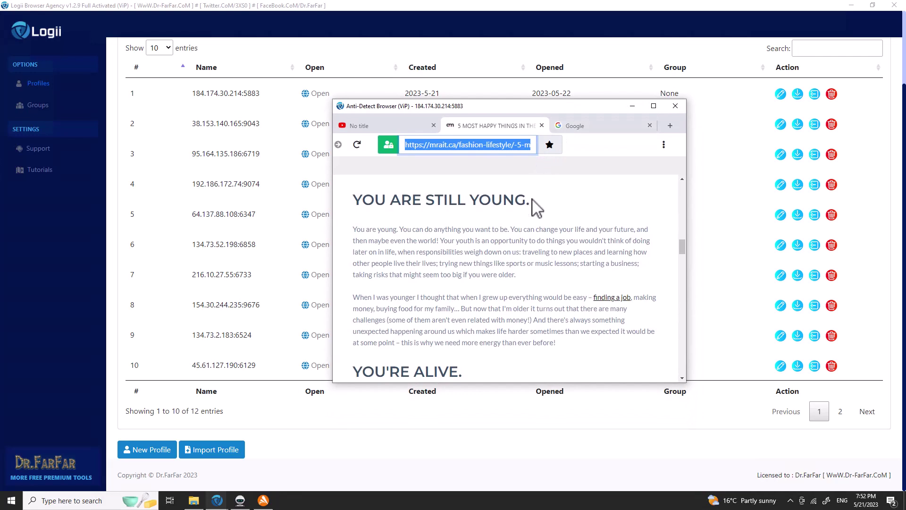
Minimize Logii and Money Robot, then bring back the Logii profile list and highlight its rows
left_click(851, 5)
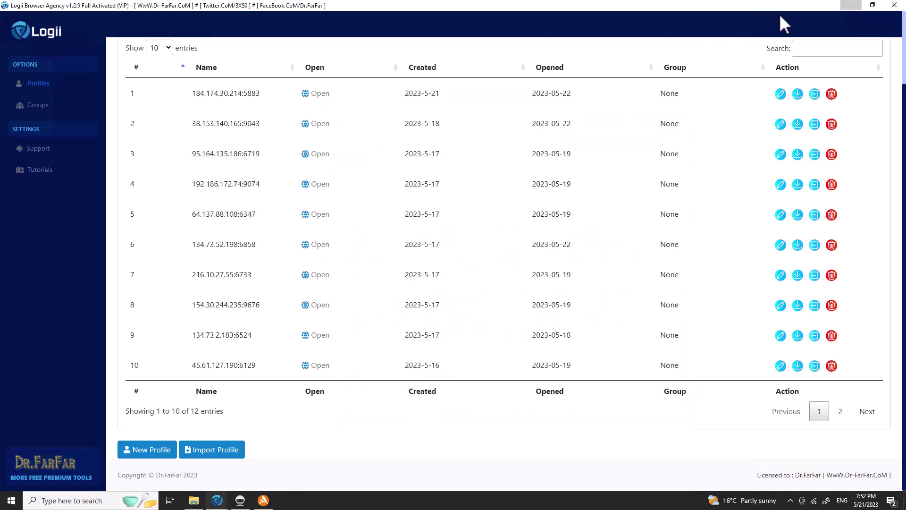
left_click(468, 5)
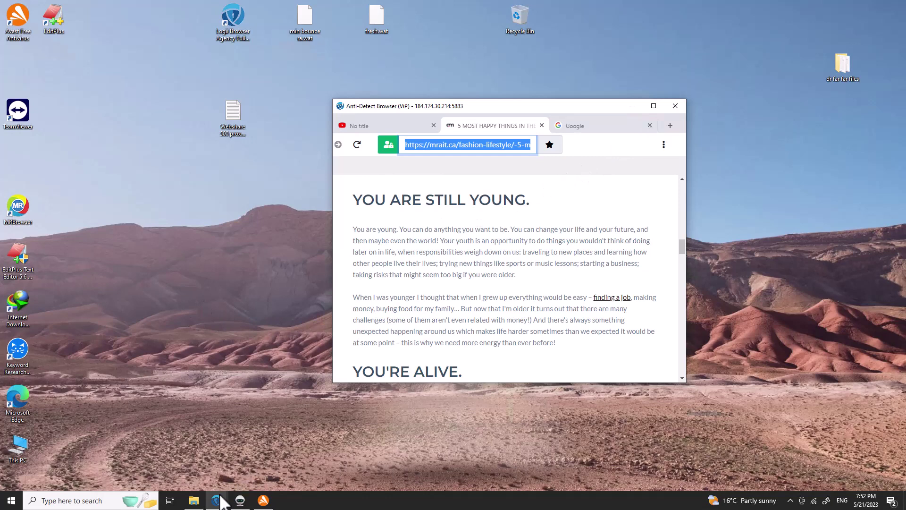
mouse_move(222, 501)
left_click(126, 460)
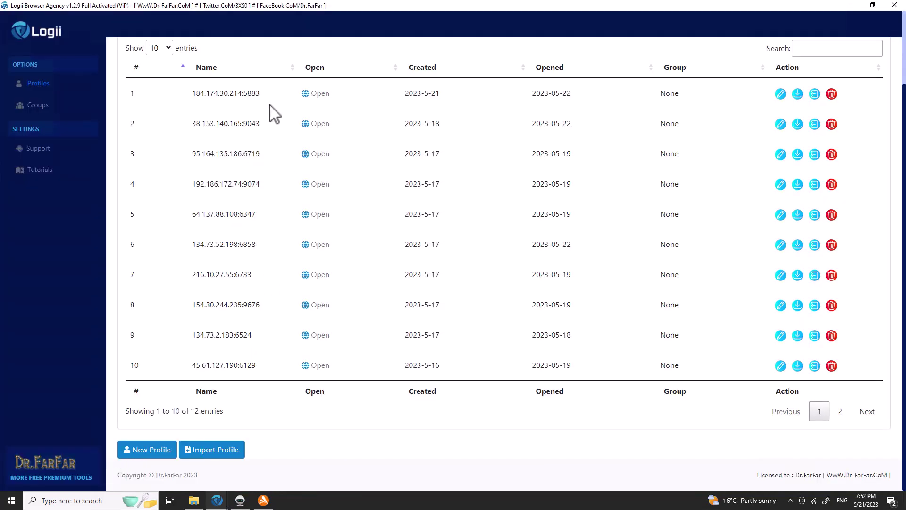
left_click_drag(270, 105, 310, 385)
left_click_drag(283, 131, 356, 265)
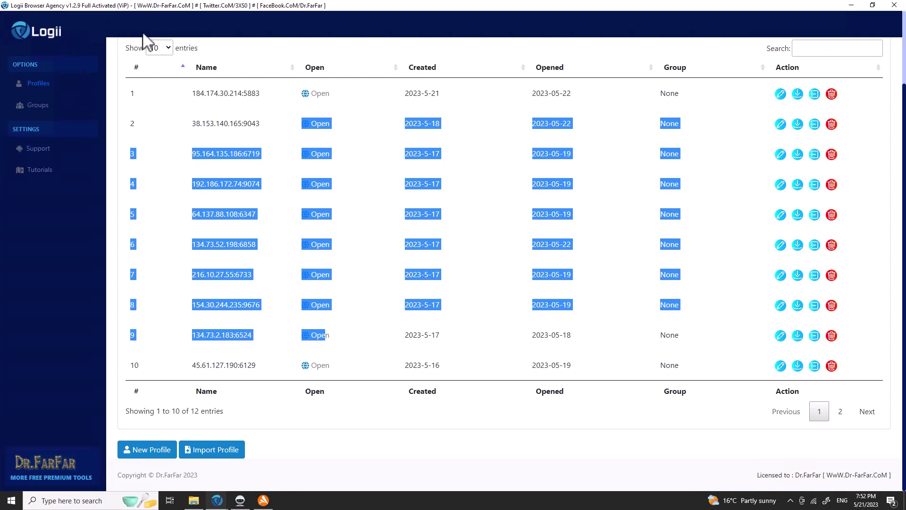
Bring the profile's Anti-Detect Browser window forward and maximize it
left_click(370, 232)
mouse_move(218, 501)
left_click(210, 465)
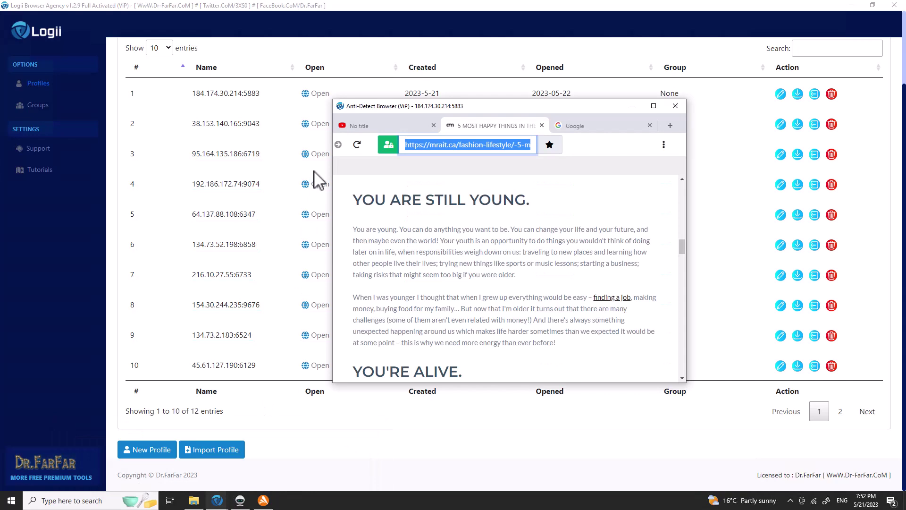
left_click_drag(428, 110, 412, 88)
left_click(638, 85)
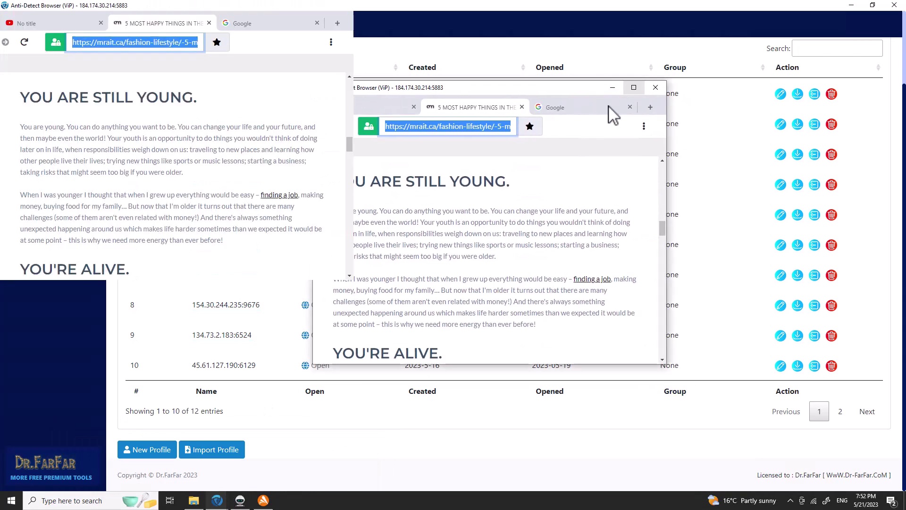
Look over the YouTube, happy-things article and Google tabs, then start a Google search
left_click(82, 25)
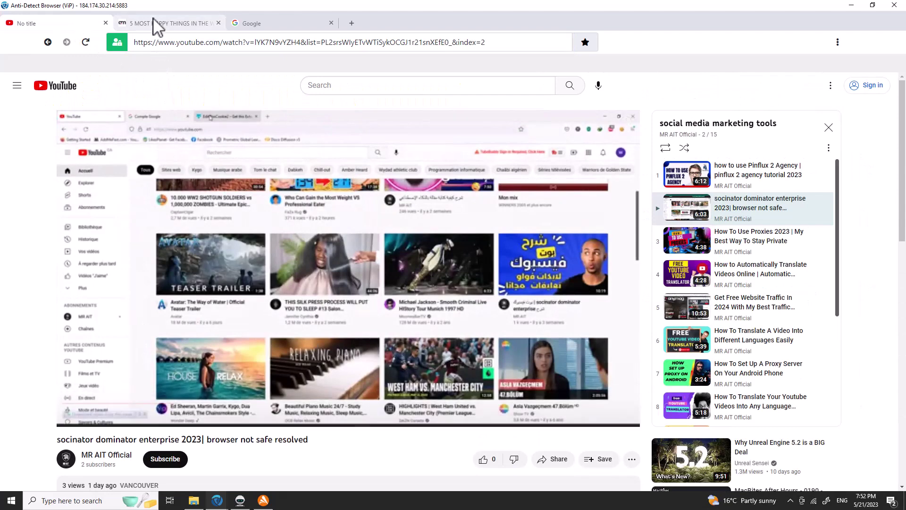
left_click(154, 23)
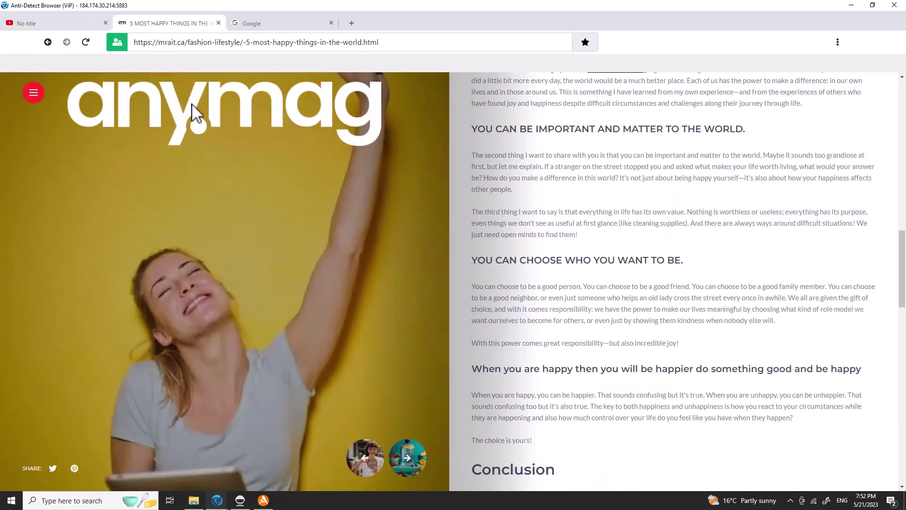
left_click(259, 21)
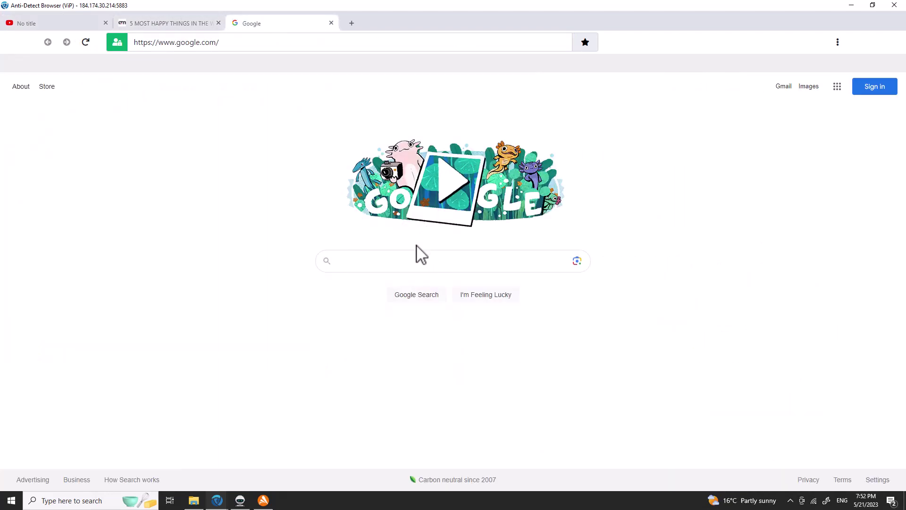
left_click(411, 258)
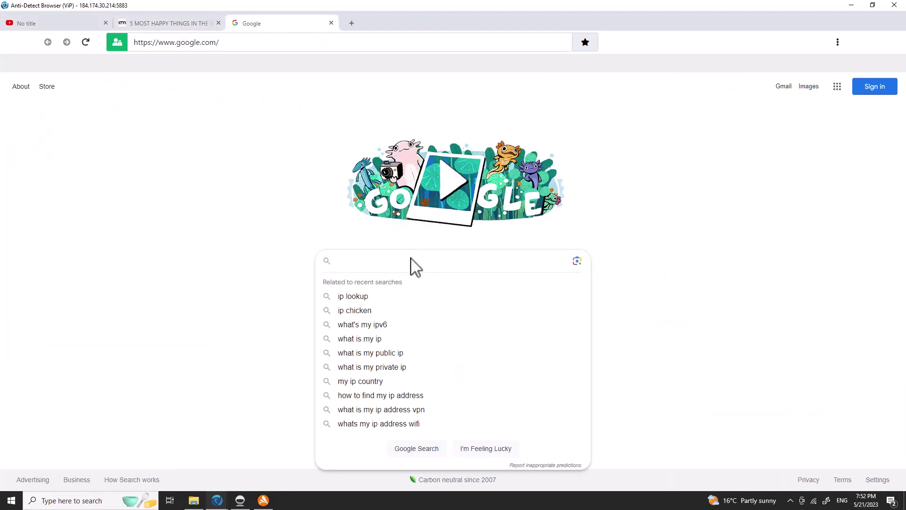
Search 'ip lookup' and open whatismyipaddress.com to show IP 184.174.30.214 in Los Angeles
left_click(368, 295)
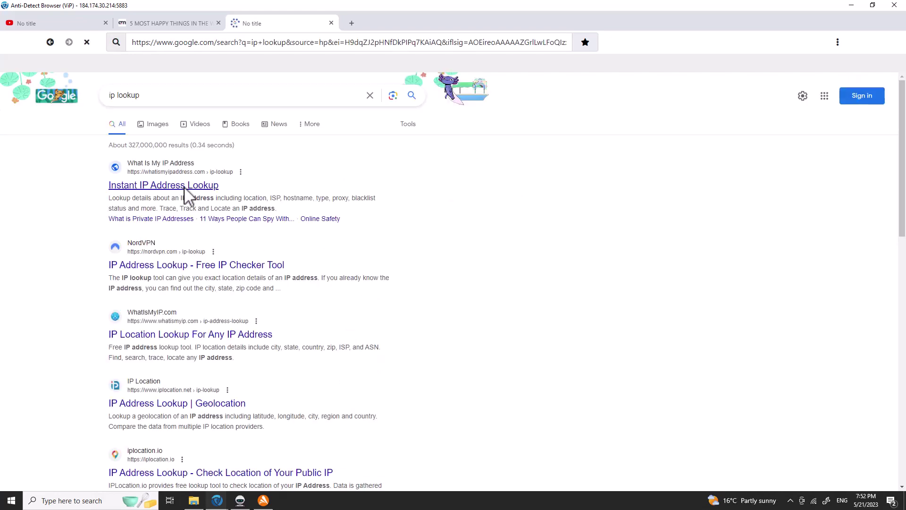
left_click(185, 186)
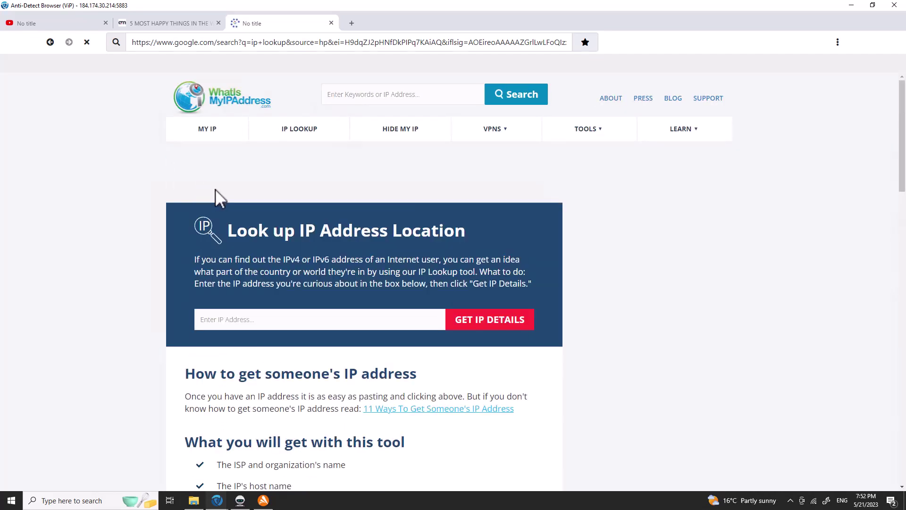
left_click(257, 319)
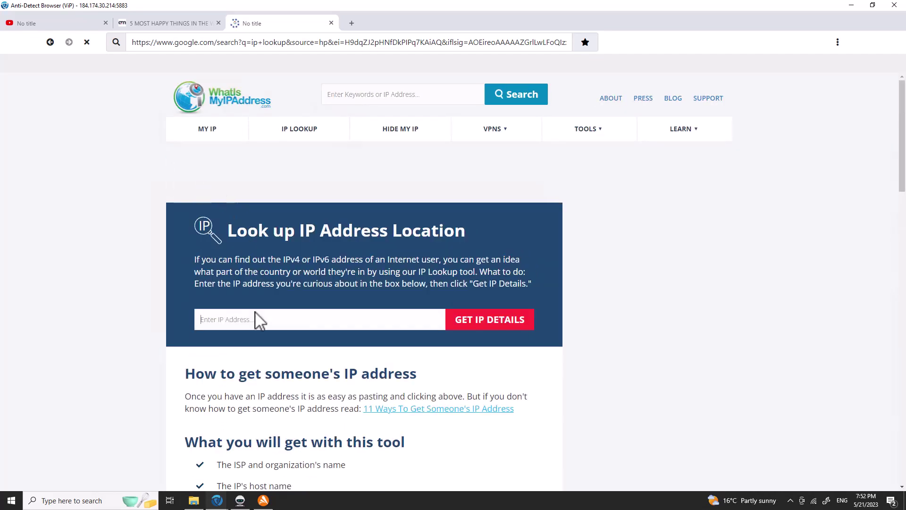
left_click(212, 132)
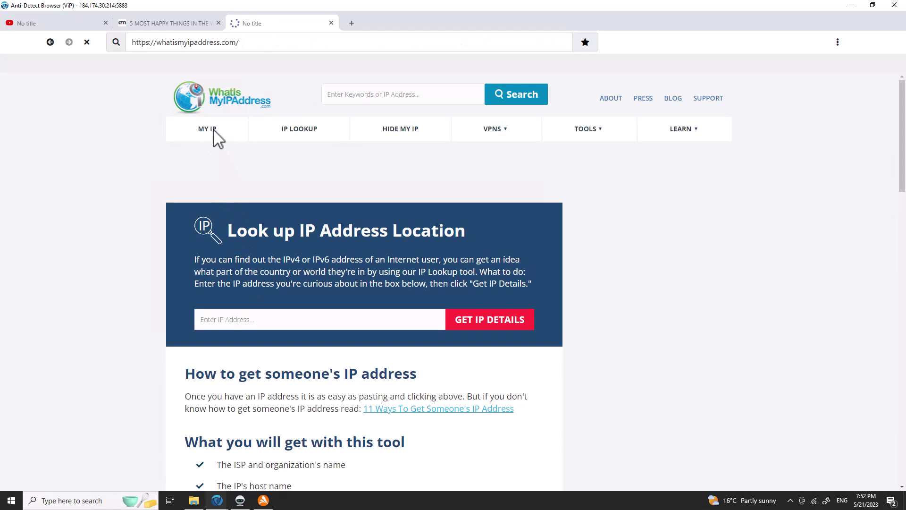
scroll(289, 287, "down", 3)
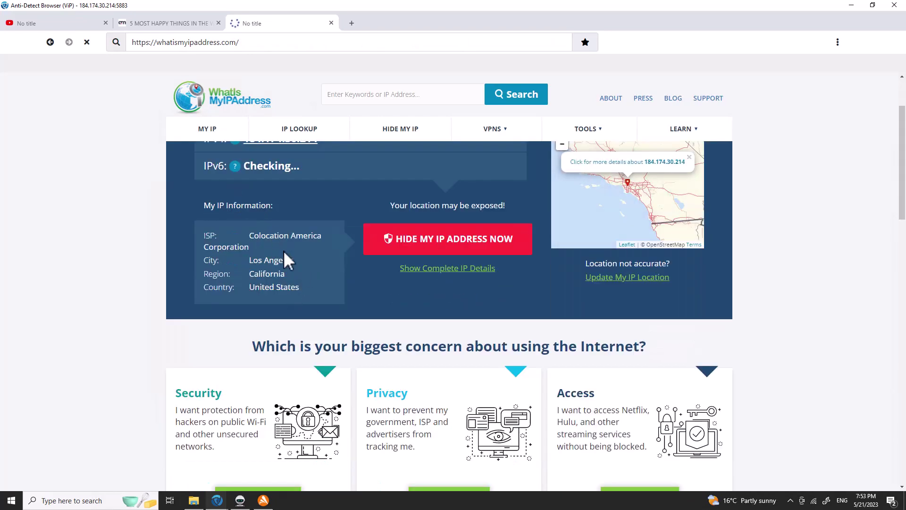
left_click_drag(290, 260, 285, 275)
scroll(293, 265, "up", 2)
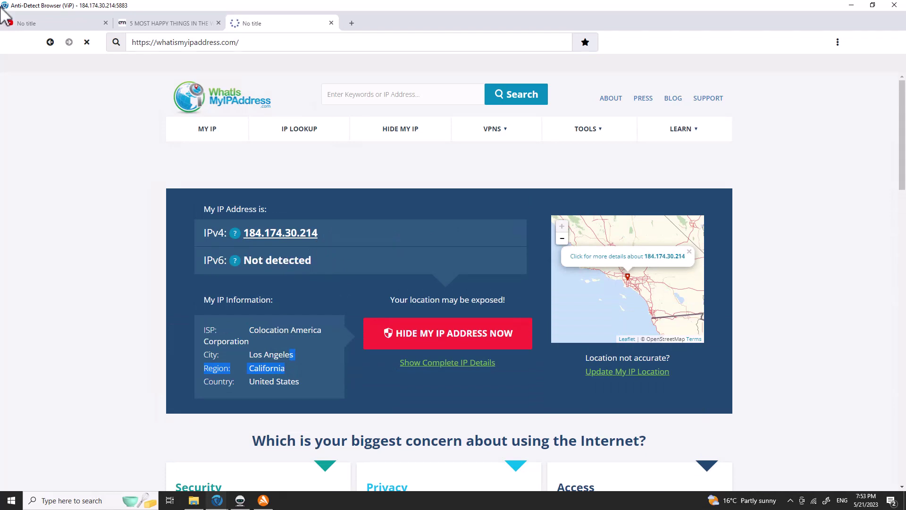
scroll(20, 137, "down", 10)
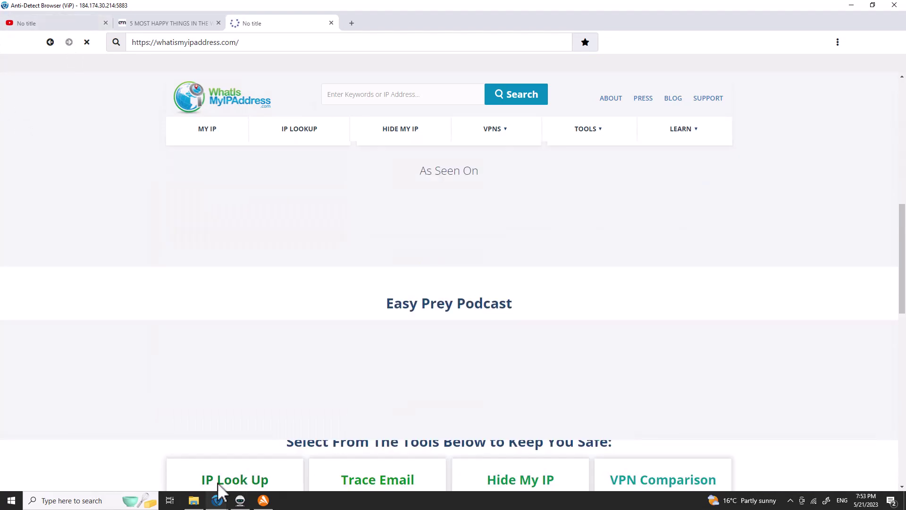
left_click(217, 500)
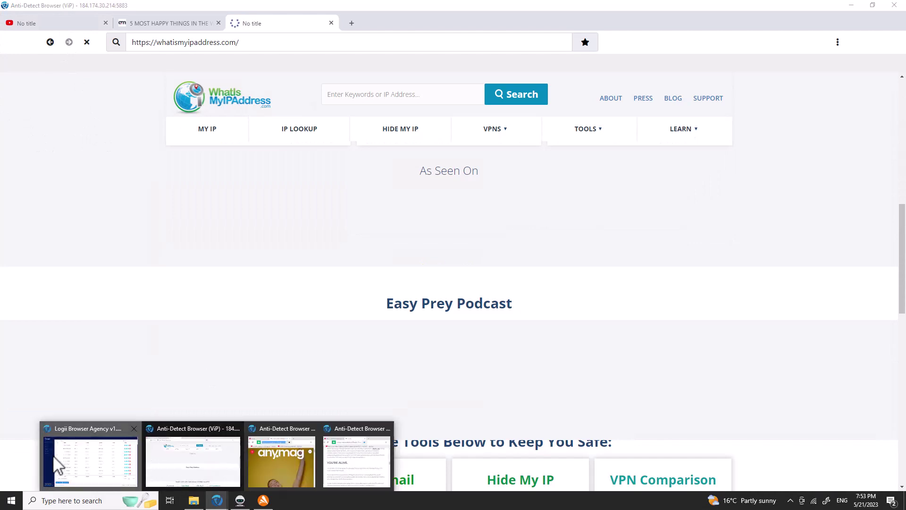
Switch to the Logii window listing 12 profiles, 184.174.30.214:5883 first
left_click(52, 454)
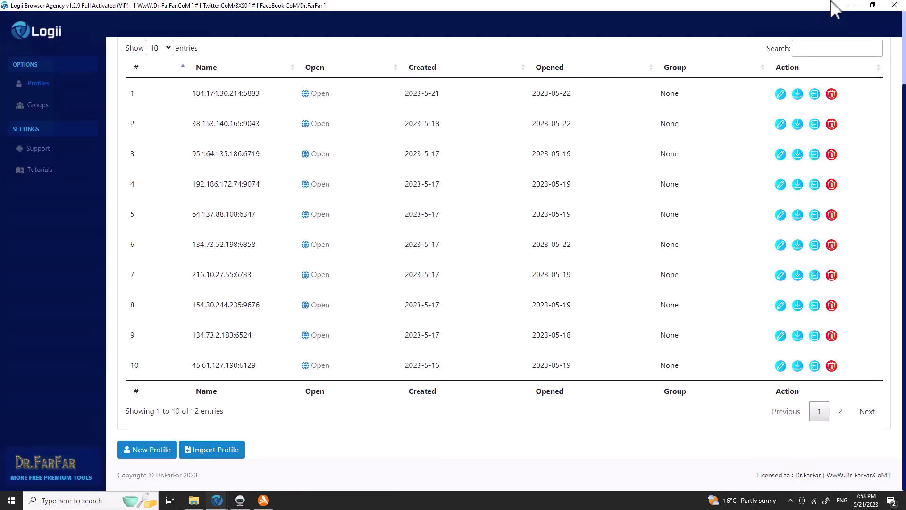
left_click(222, 501)
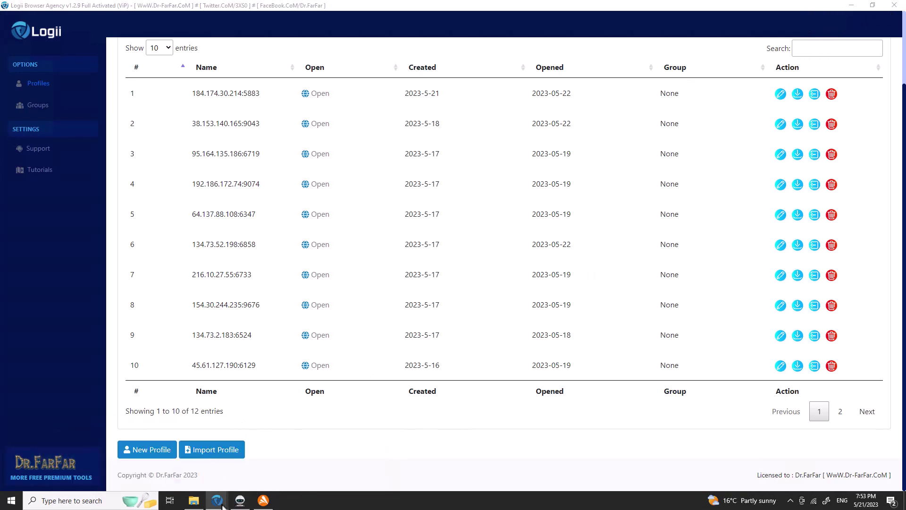
Return to the profile's browser and revisit the happy-things article and YouTube video tabs
mouse_move(223, 503)
left_click(232, 446)
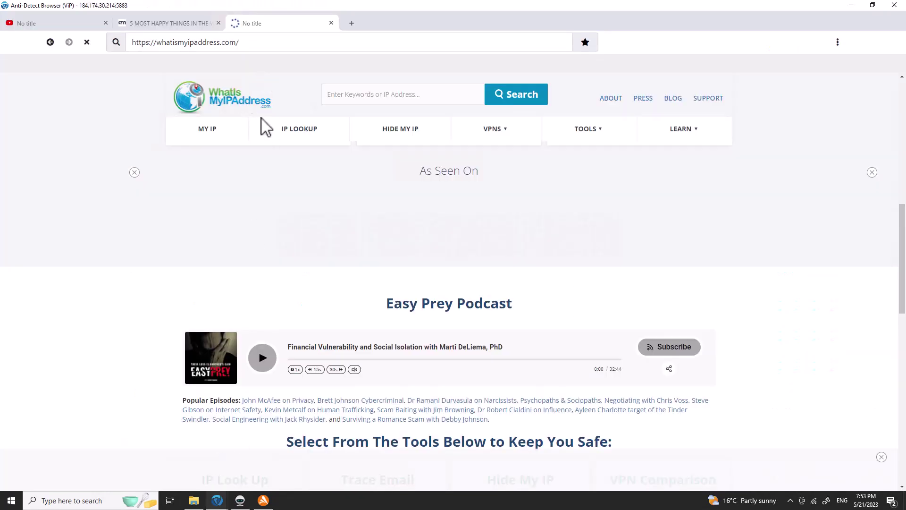
scroll(314, 265, "up", 6)
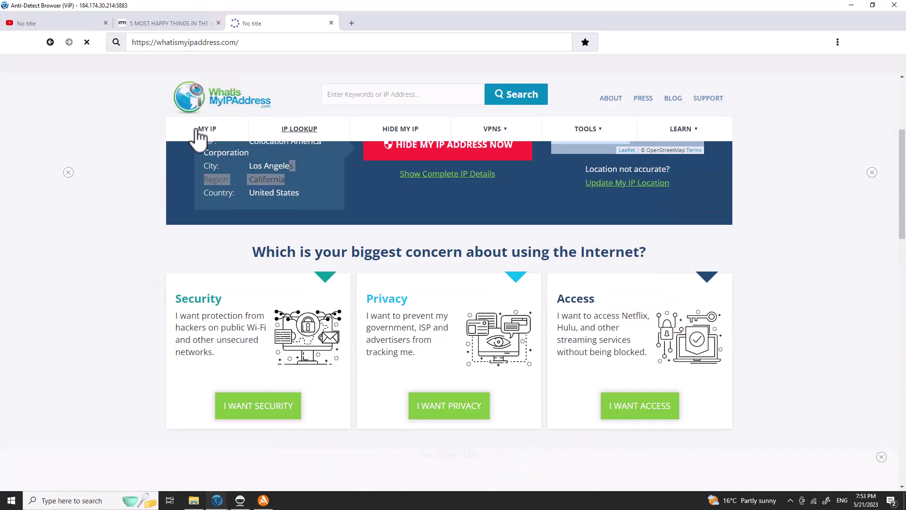
scroll(221, 170, "up", 3)
left_click(184, 23)
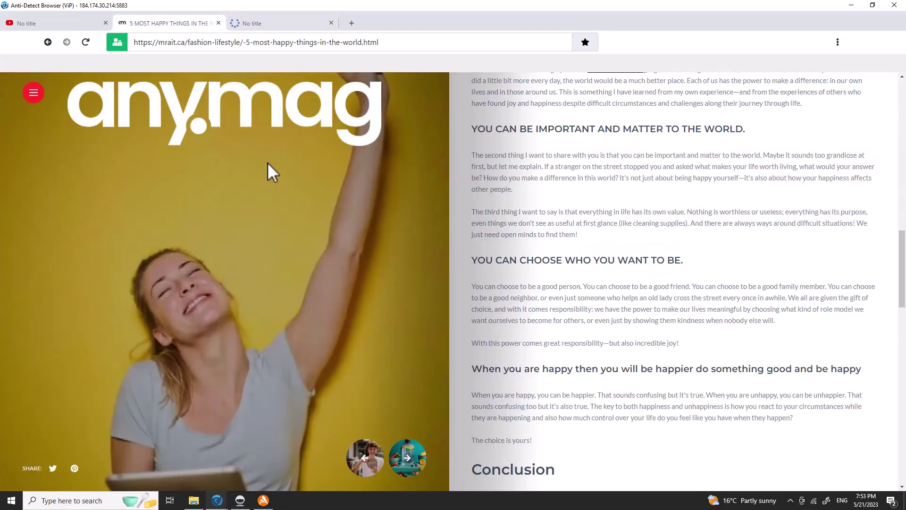
scroll(511, 196, "down", 10)
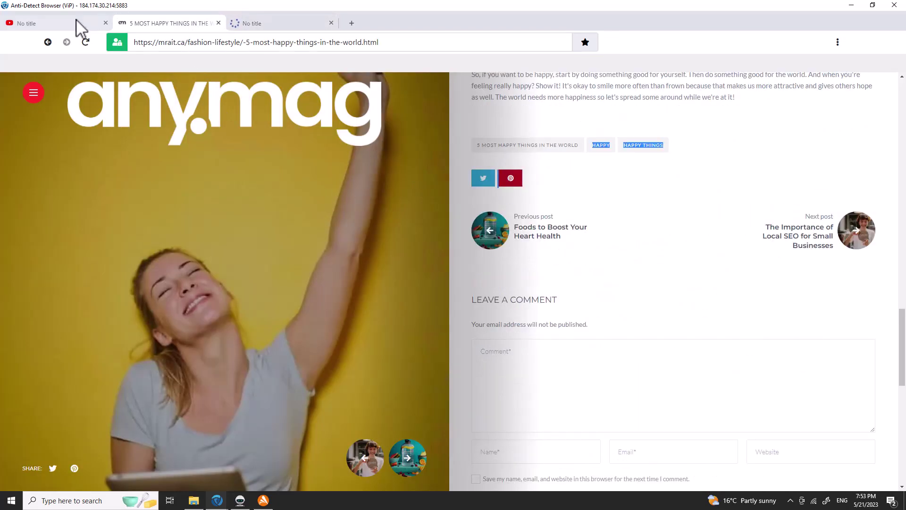
left_click(76, 22)
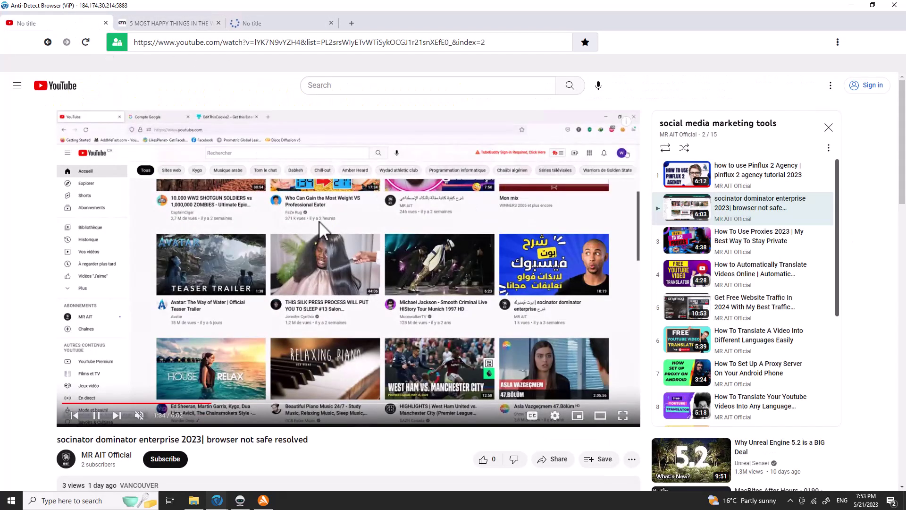
Hide the remote desktop and show the Google Analytics realtime overview for mrait.ca
mouse_move(646, 9)
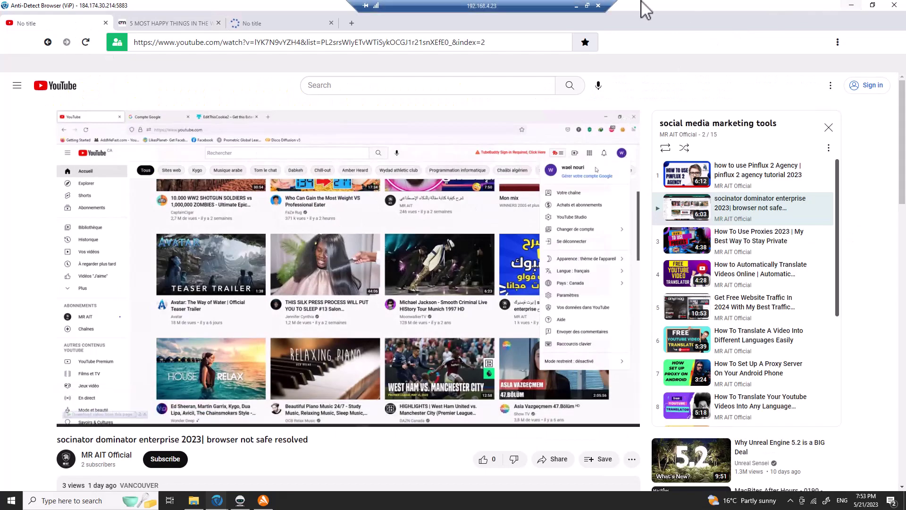
left_click(576, 5)
left_click(510, 7)
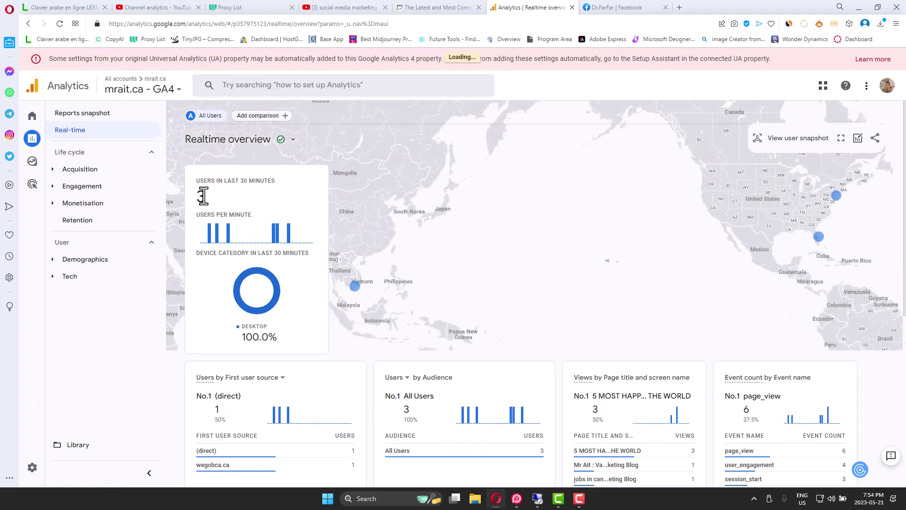
Scroll to Views by Page title, showing 3 views of 5 MOST HAPPY THINGS IN THE WORLD
scroll(285, 189, "down", 4)
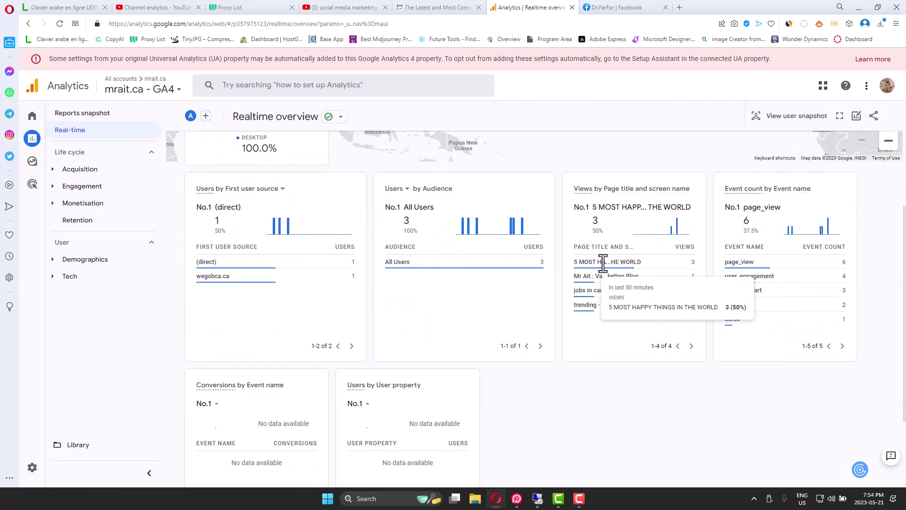
left_click_drag(603, 261, 581, 264)
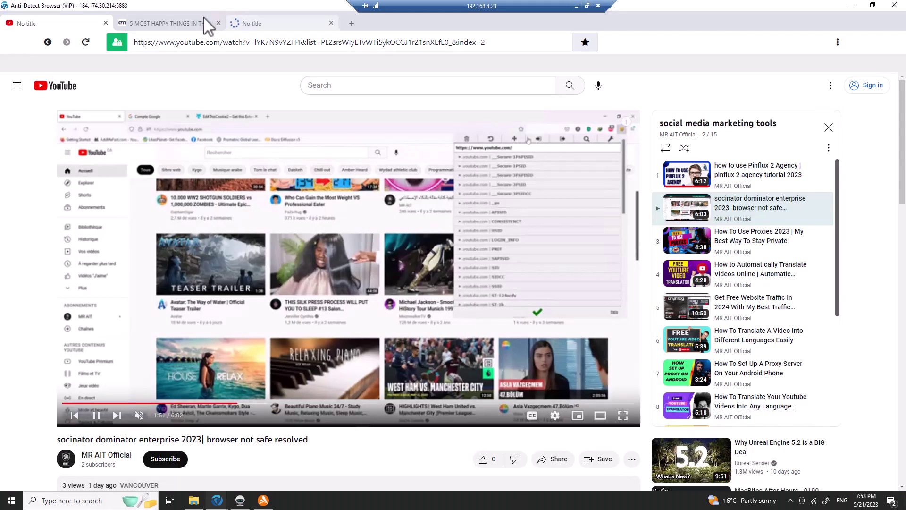
Load the heart-health article in the main profile and in a second profile window
left_click(204, 24)
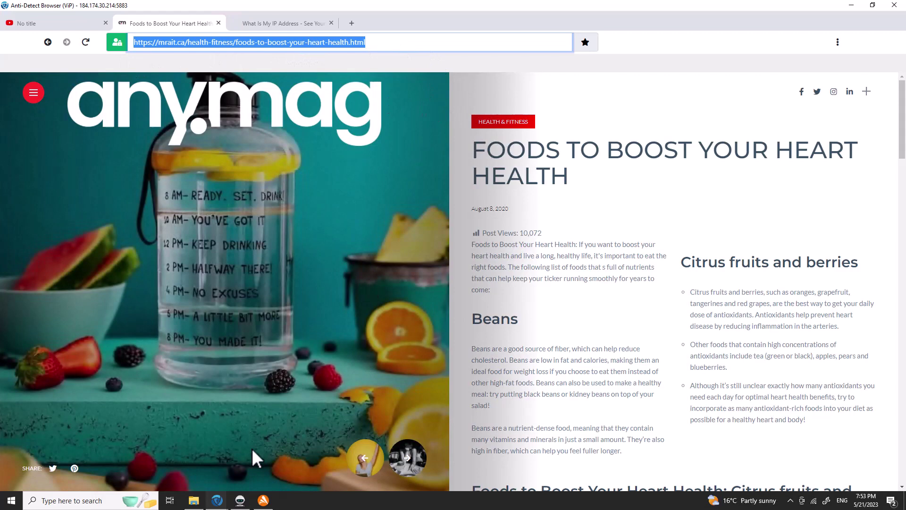
mouse_move(217, 500)
left_click(273, 455)
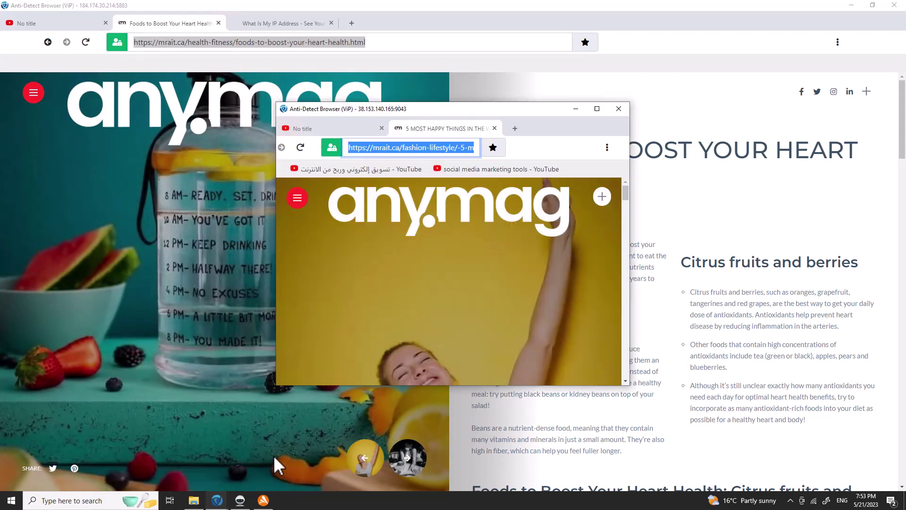
key("ctrl+v")
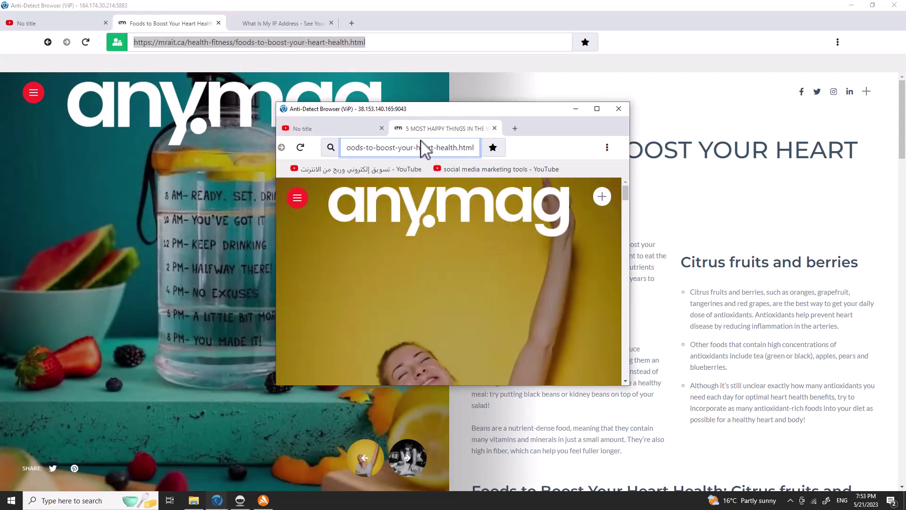
key("Return")
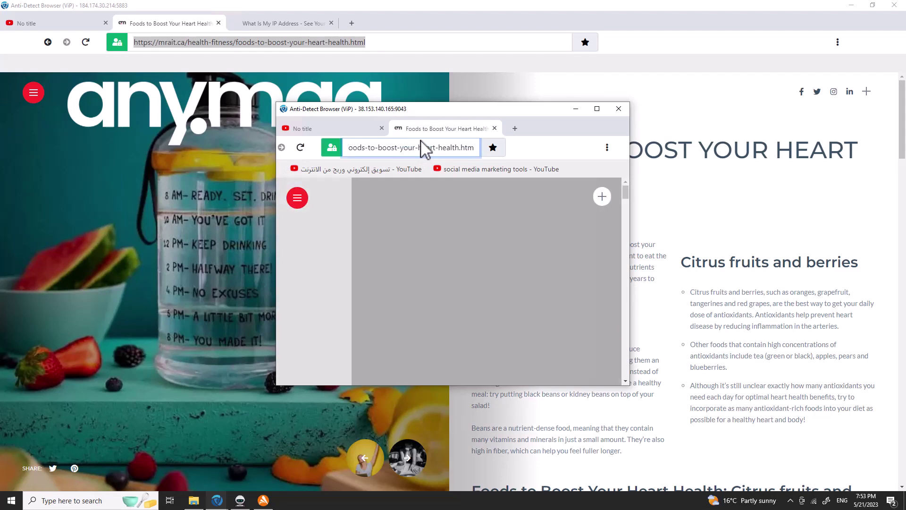
Load the heart-health article URL in a third profile window too
mouse_move(217, 499)
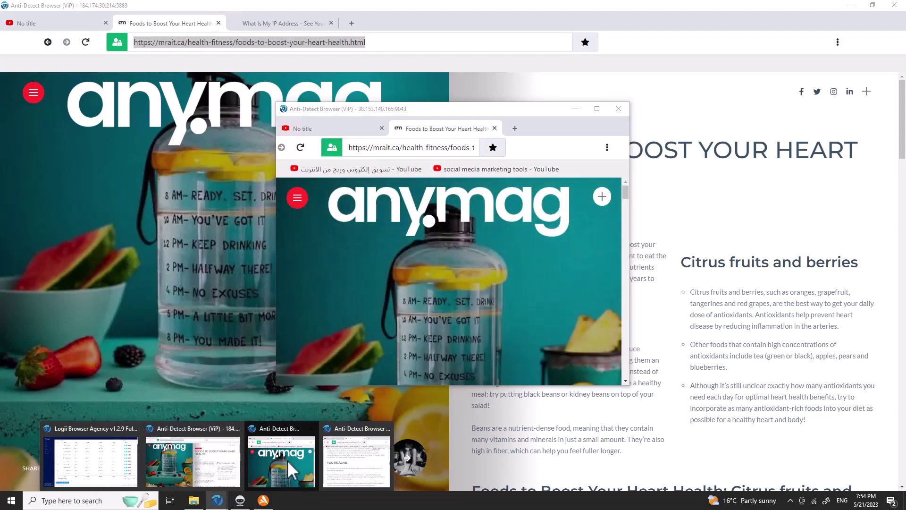
left_click(355, 469)
left_click(395, 147)
type("https://mrait.ca/health-fitness/foods-to-boost-your-heart-health.html")
key("Return")
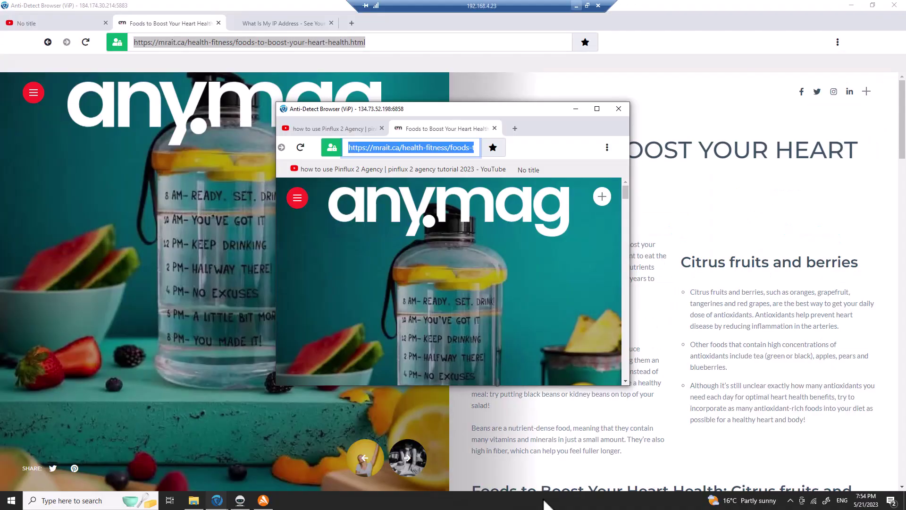
Maximise the heart-health profile window and read down past the Garlic and Seeds sections
left_click(537, 499)
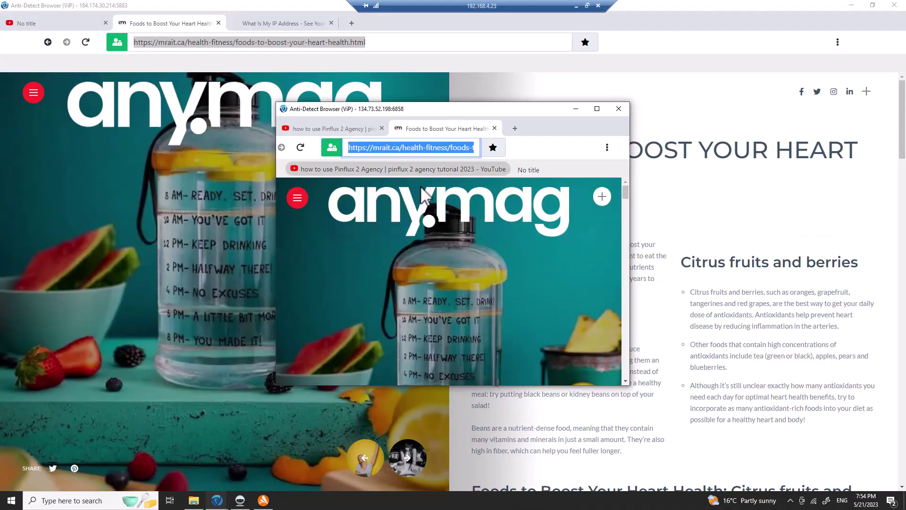
scroll(419, 189, "down", 5)
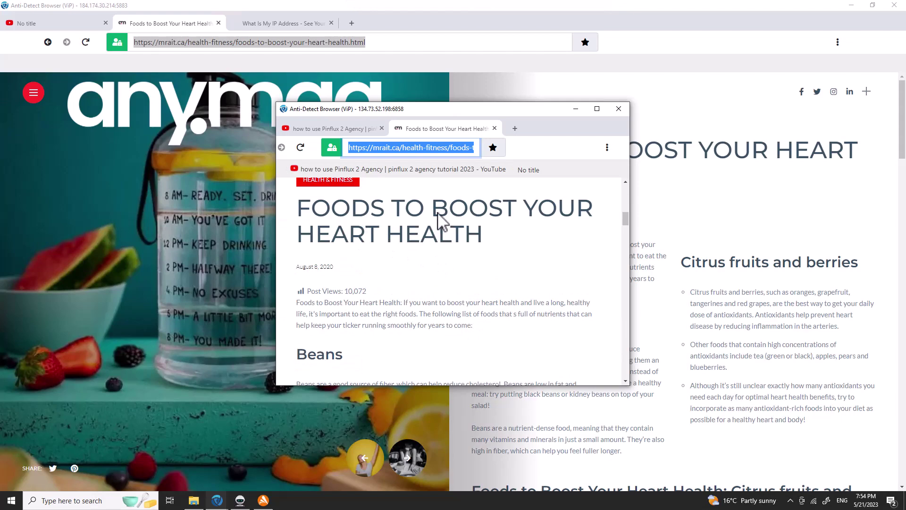
left_click(597, 108)
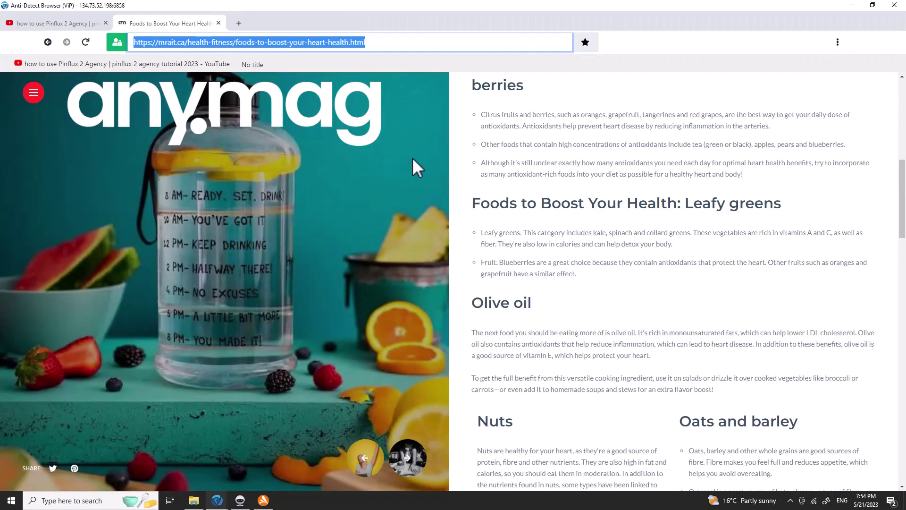
scroll(412, 157, "down", 10)
left_click_drag(488, 157, 631, 283)
scroll(661, 278, "down", 4)
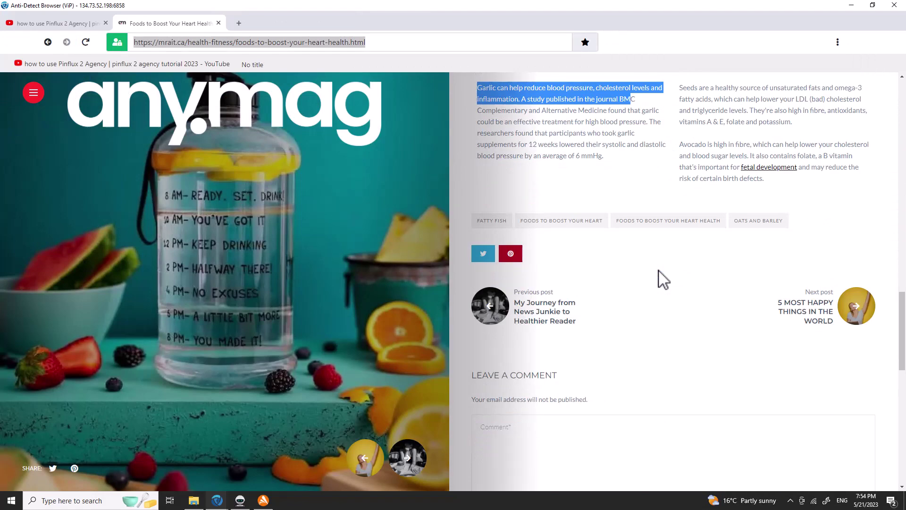
left_click_drag(901, 309, 878, 99)
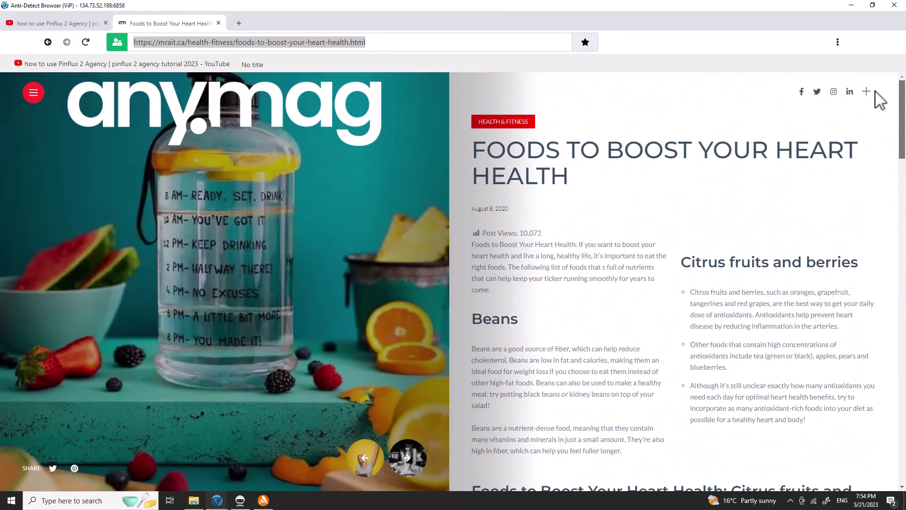
scroll(671, 297, "down", 12)
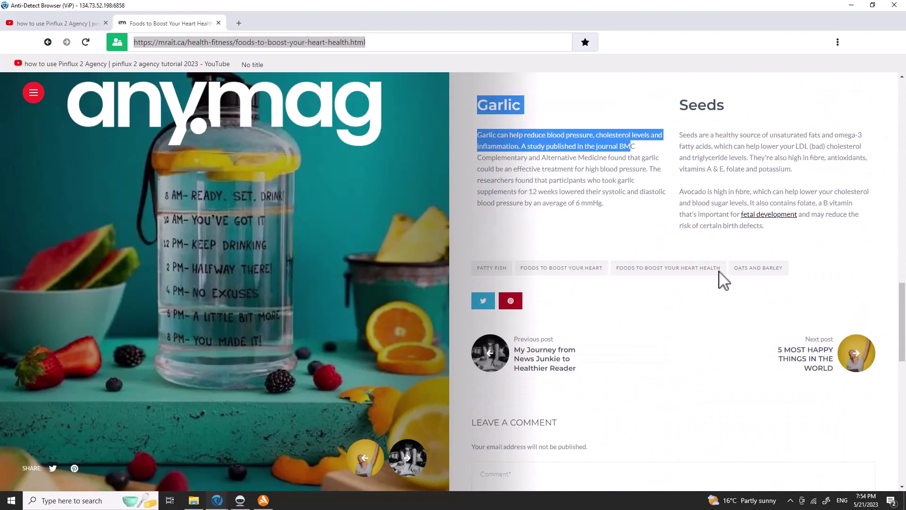
left_click(609, 180)
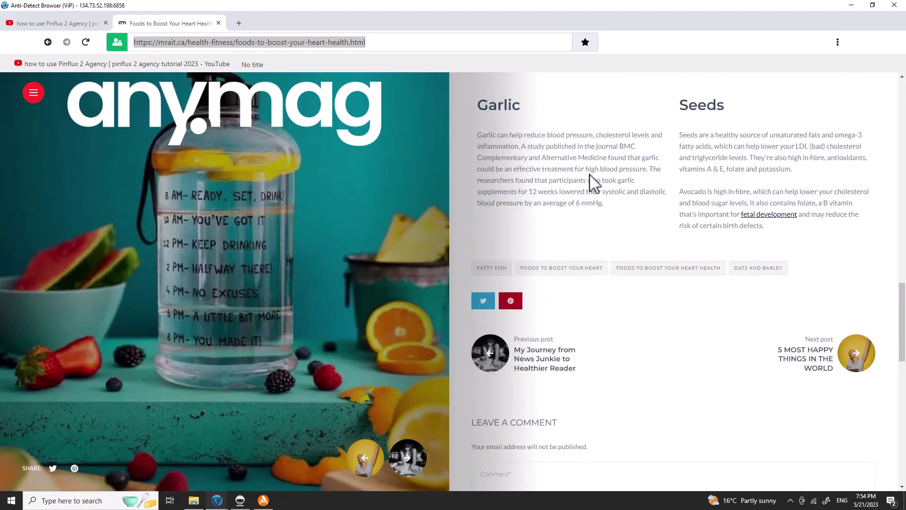
Minimise the remote session and open YouTube Studio Channel analytics showing 33 views in 28 days
mouse_move(847, 7)
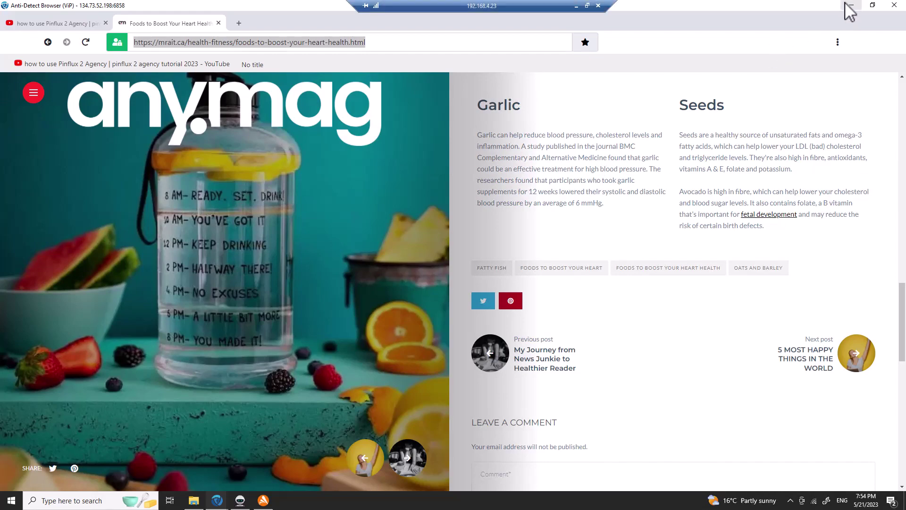
left_click(576, 6)
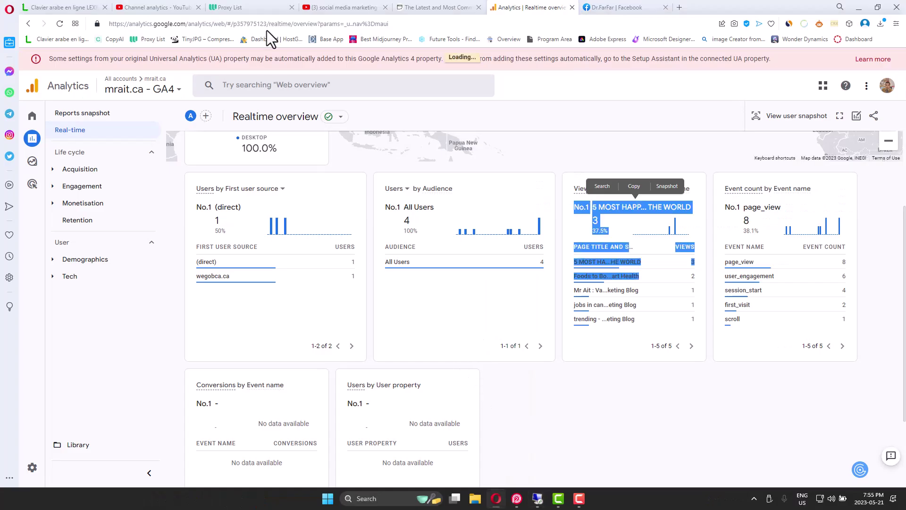
left_click(324, 7)
left_click(158, 8)
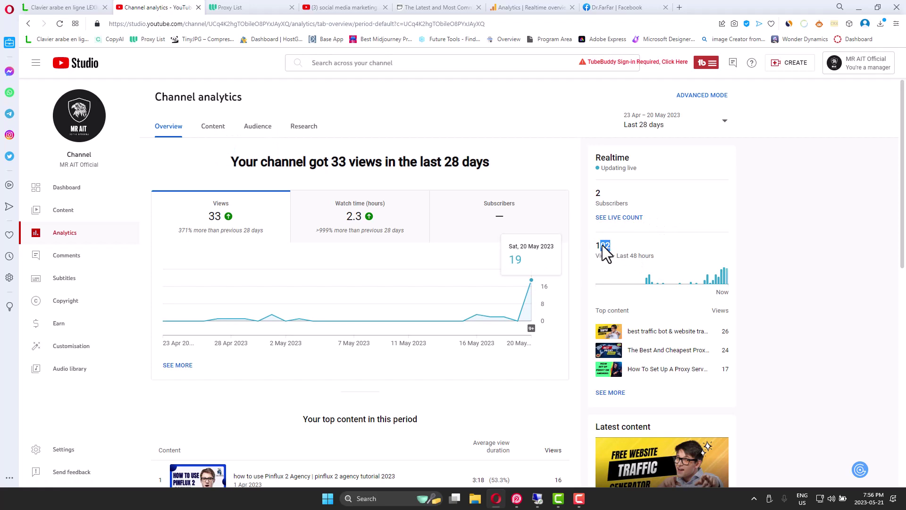
Check the realtime panel's 102 views in 48 hours, then return to the remote desktop
left_click_drag(595, 255, 620, 255)
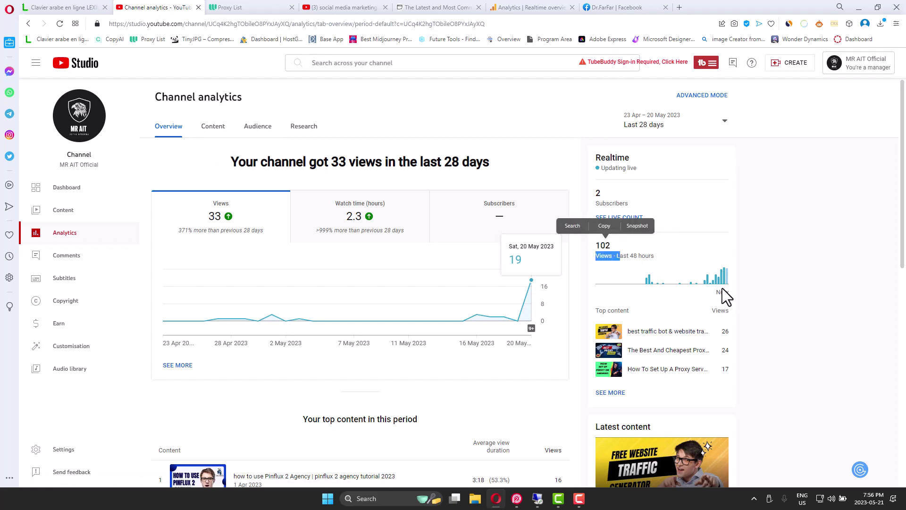
mouse_move(727, 282)
left_click(537, 499)
Switch to the Pinflux 2 Agency video tab, restore its window smaller and scroll the feed
left_click(7, 23)
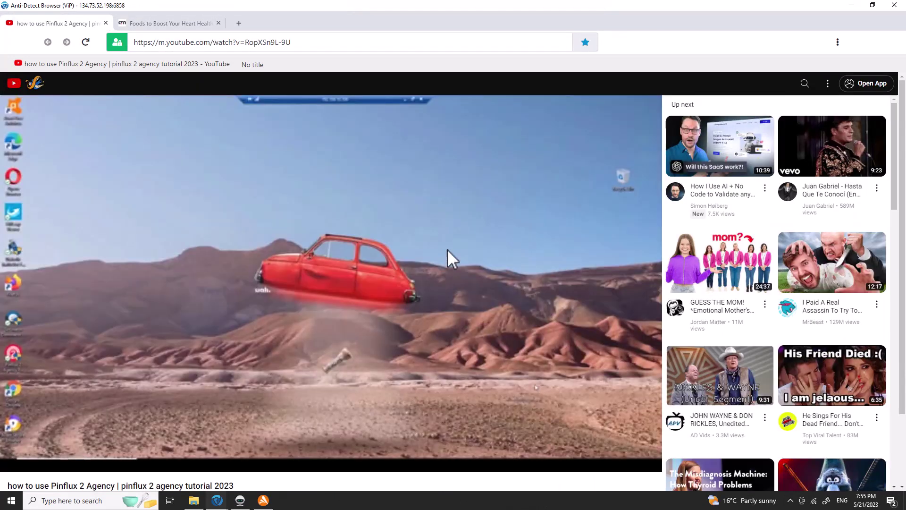
left_click(873, 5)
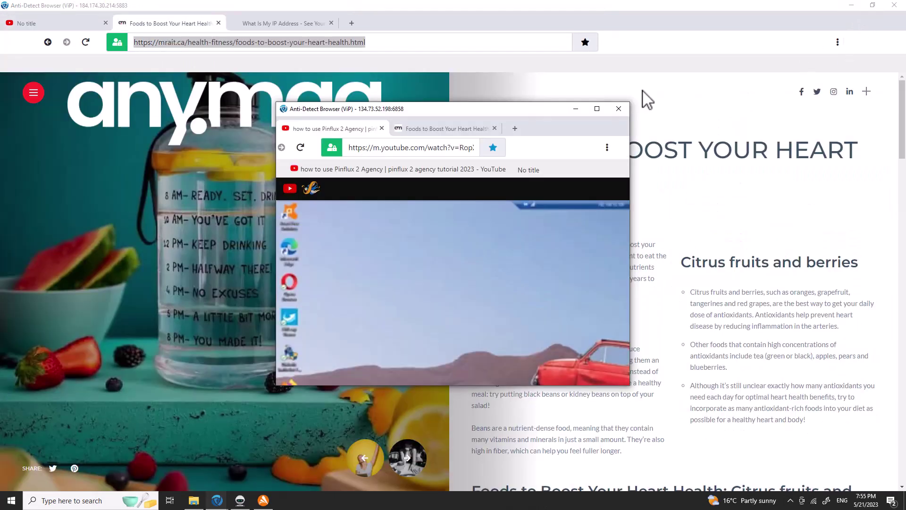
left_click_drag(531, 111, 572, 105)
scroll(582, 232, "down", 5)
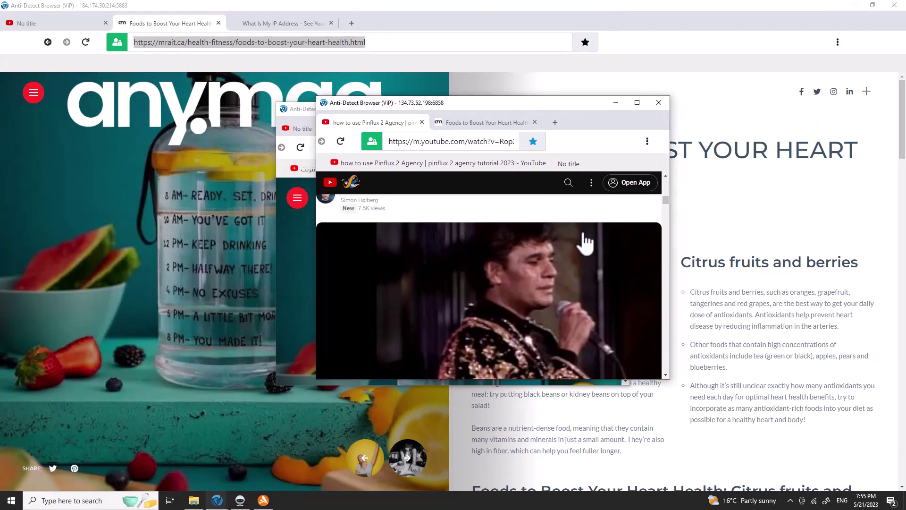
scroll(585, 241, "down", 5)
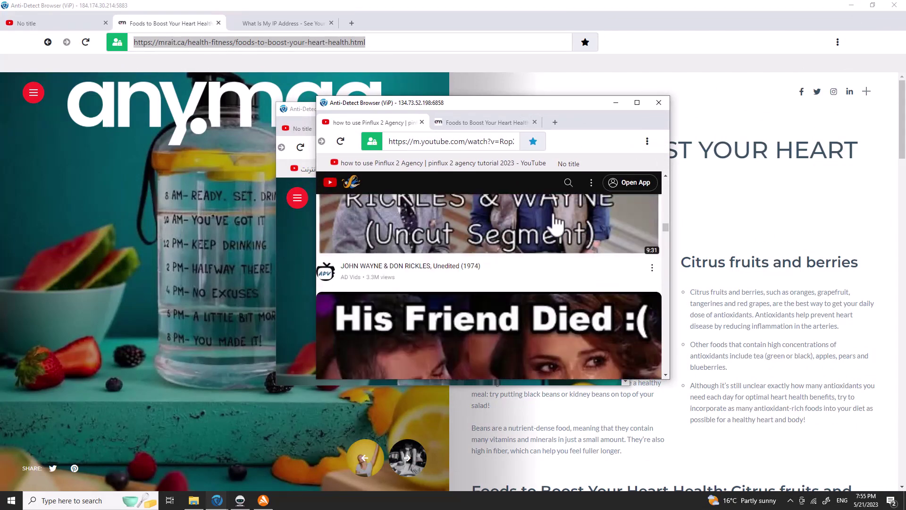
scroll(491, 238, "up", 10)
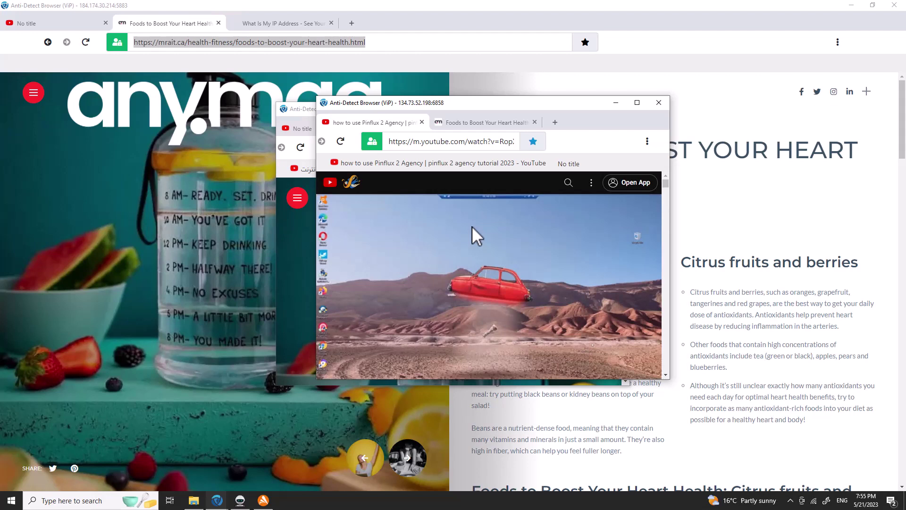
scroll(664, 196, "down", 5)
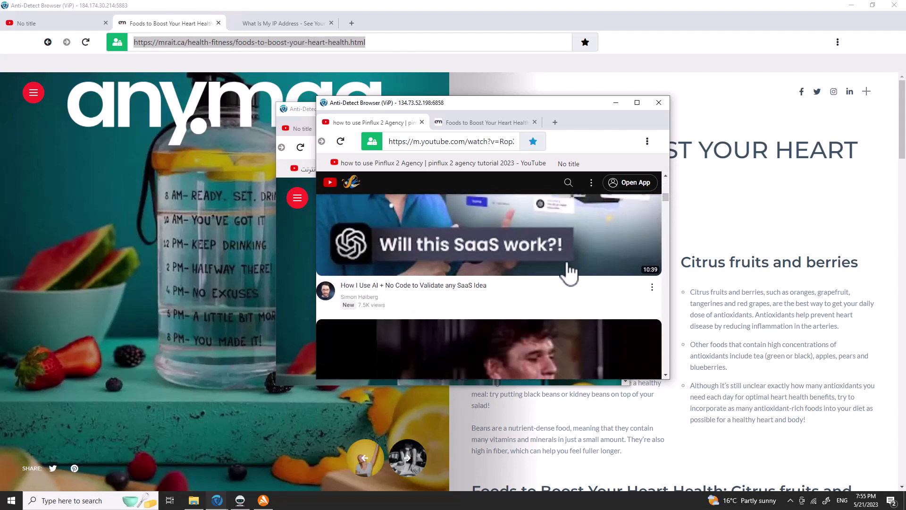
scroll(467, 349, "down", 3)
scroll(486, 311, "down", 3)
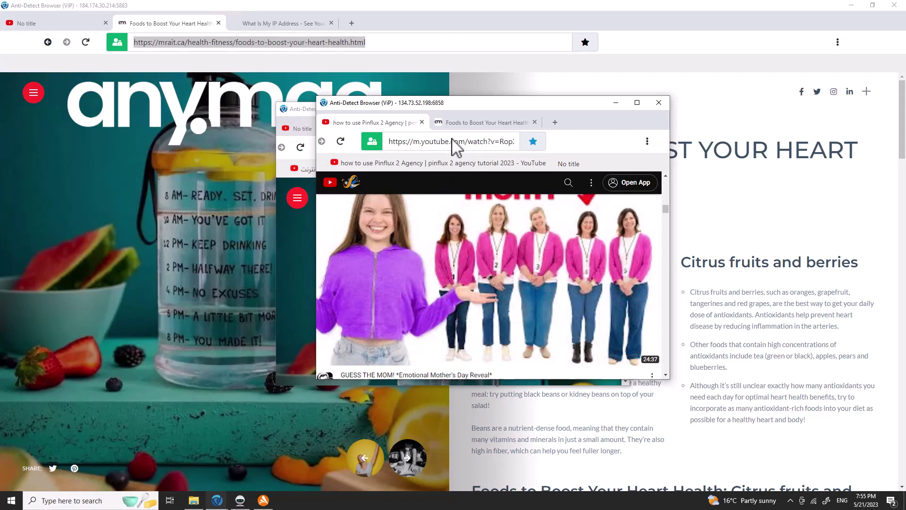
Review Webshare's activity log of mrait.ca, YouTube and Analytics requests, then return to the remote profiles
left_click(579, 2)
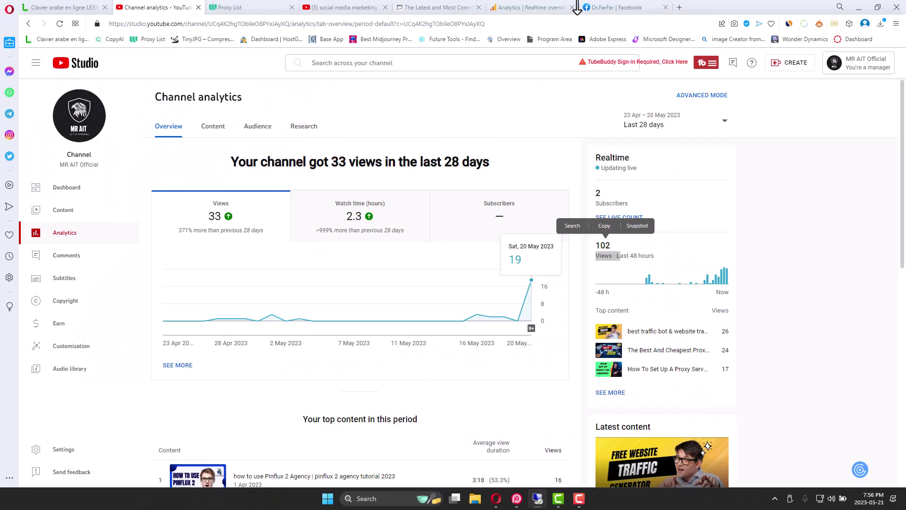
left_click(254, 12)
scroll(149, 250, "up", 10)
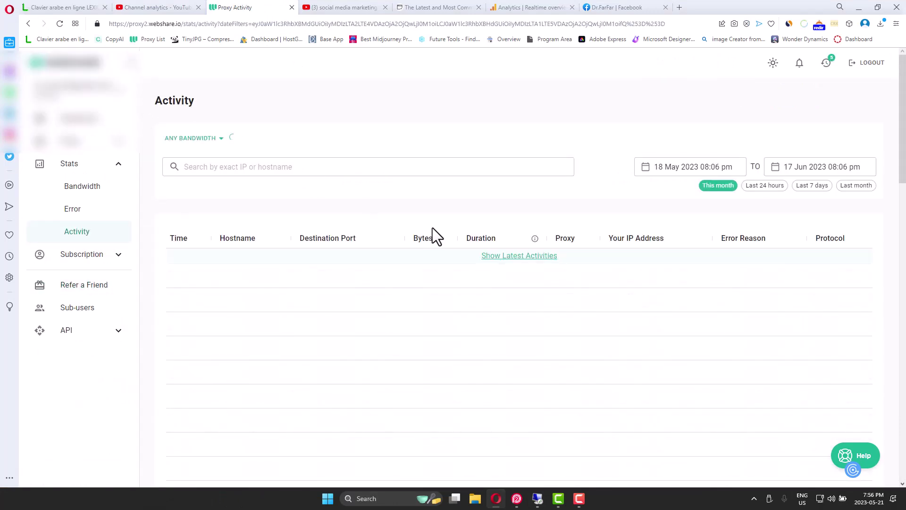
scroll(293, 262, "down", 2)
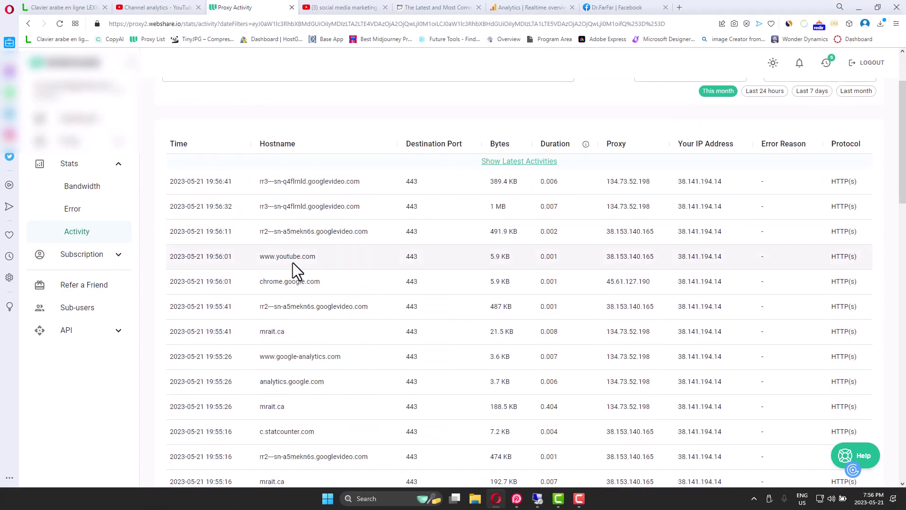
scroll(292, 263, "down", 2)
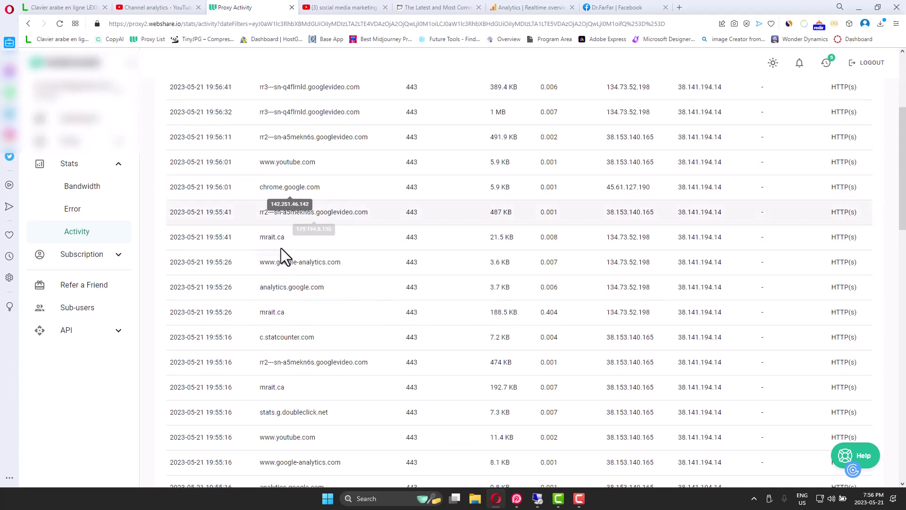
scroll(297, 222, "down", 2)
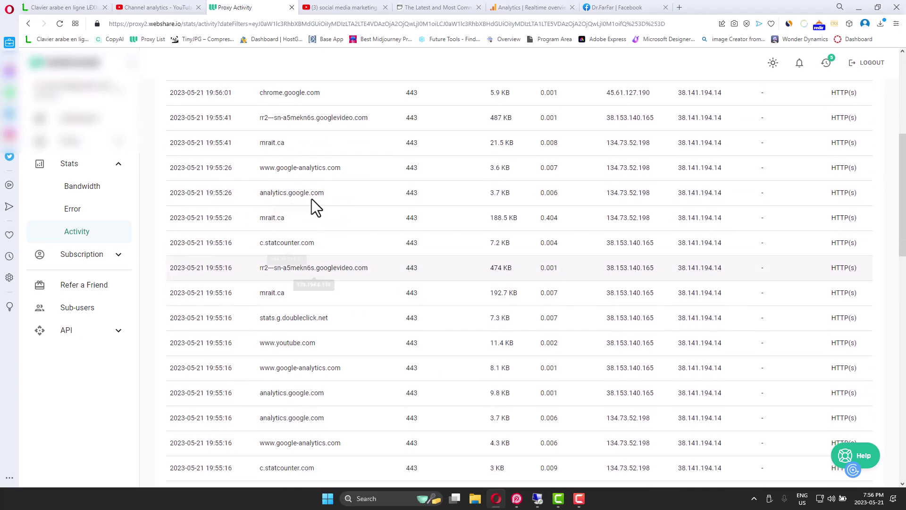
left_click(538, 499)
scroll(666, 222, "down", 2)
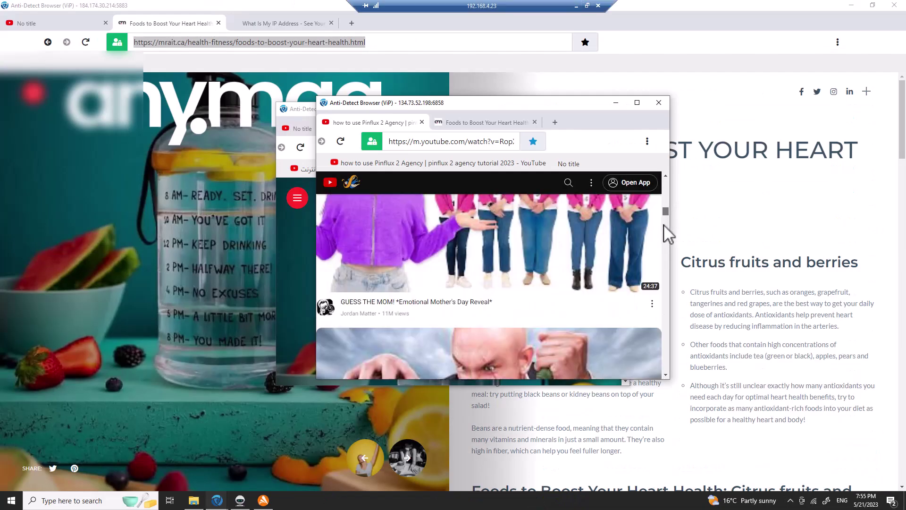
scroll(665, 227, "up", 3)
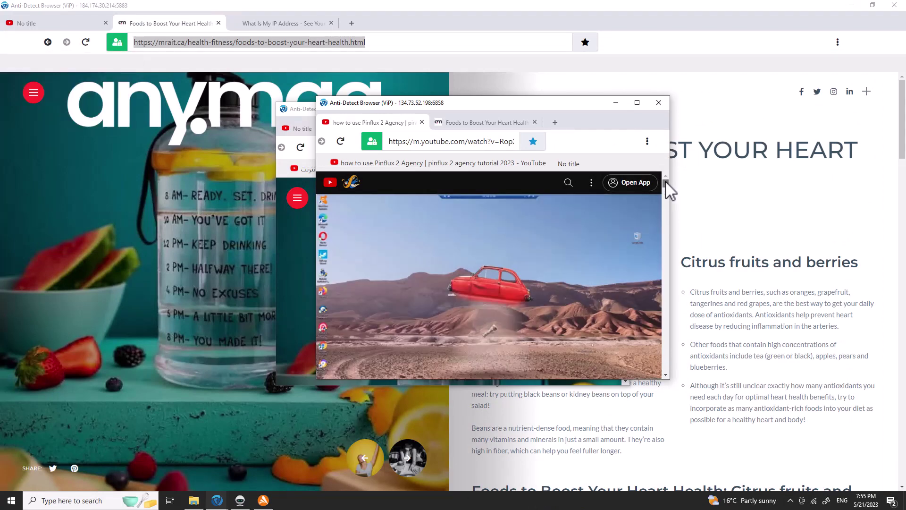
left_click_drag(665, 187, 673, 266)
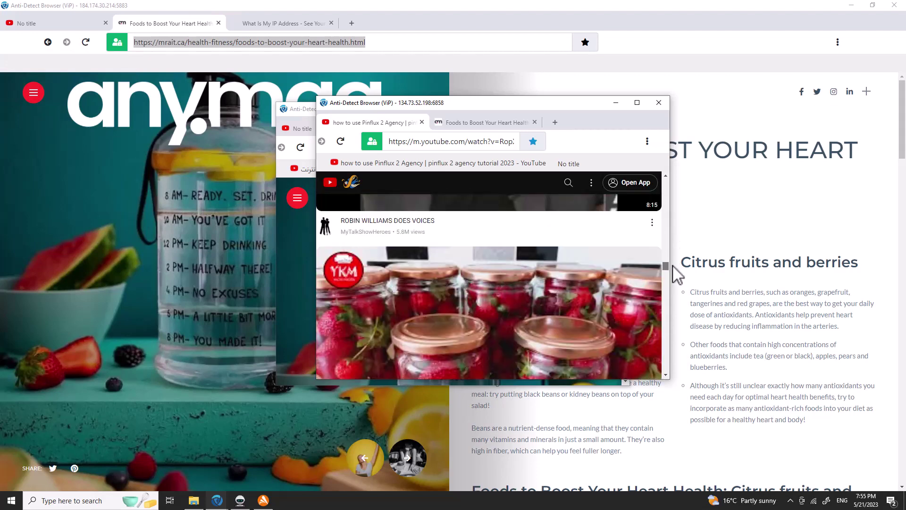